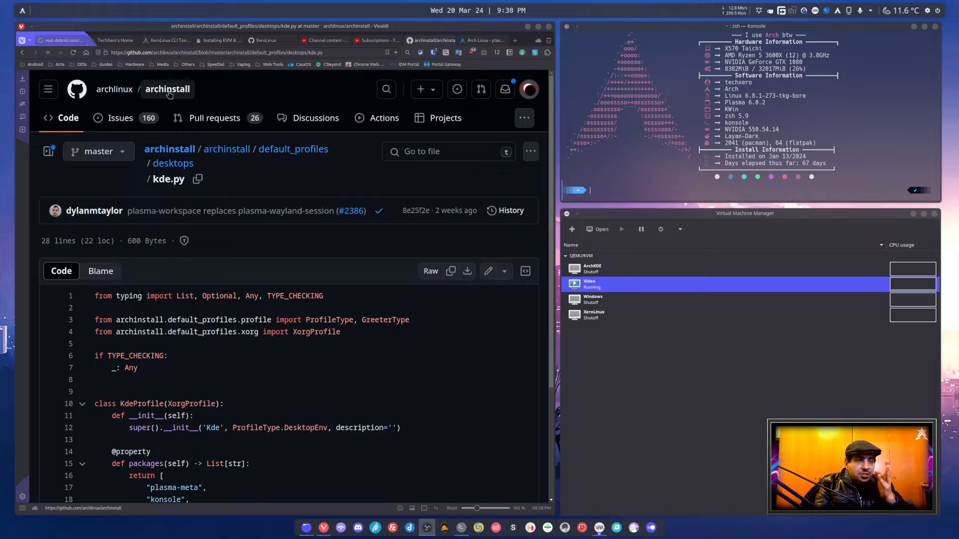
Open the archinstall repository's main page and look through its file list and README down to the documentation link
{"action": "left_click", "coordinate": [170, 94]}
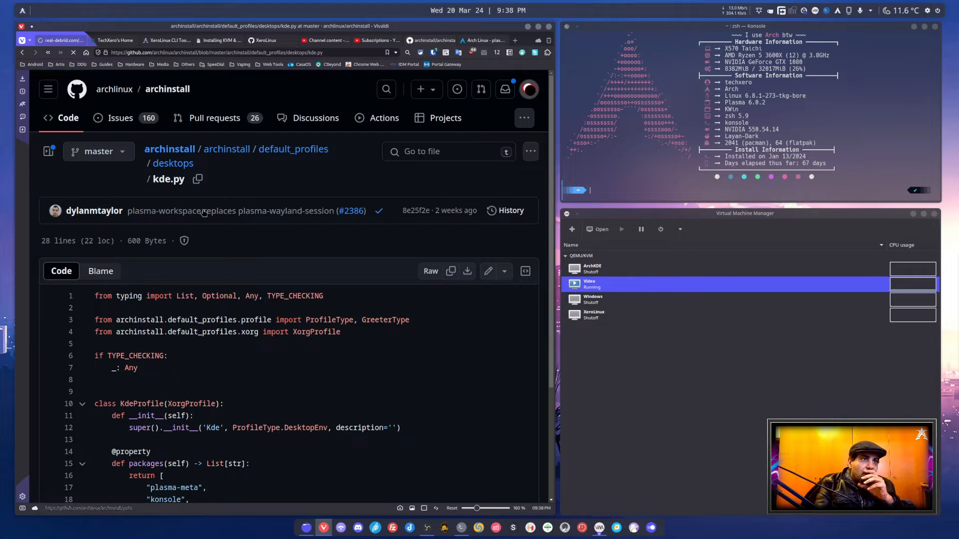
{"action": "scroll", "coordinate": [207, 224], "scroll_direction": "down", "scroll_amount": 5}
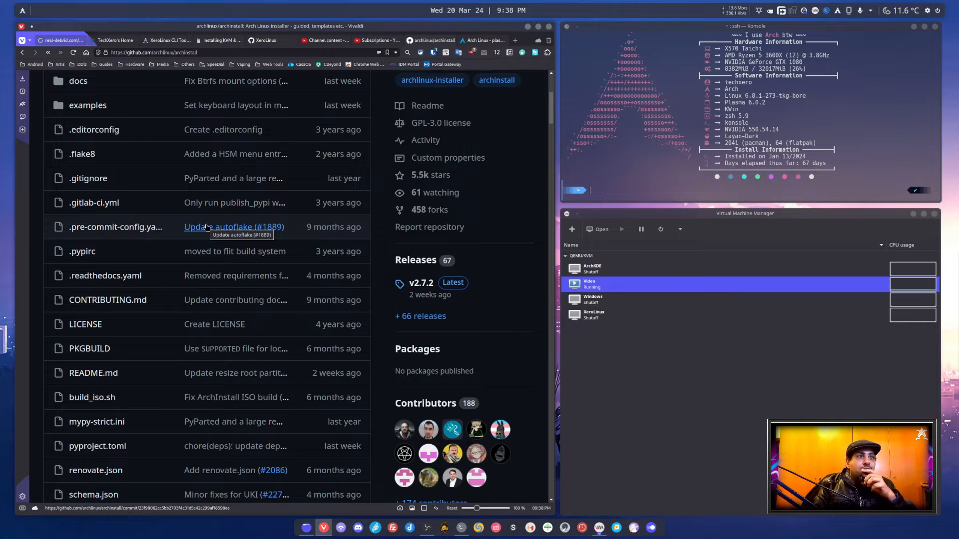
{"action": "scroll", "coordinate": [207, 227], "scroll_direction": "down", "scroll_amount": 10}
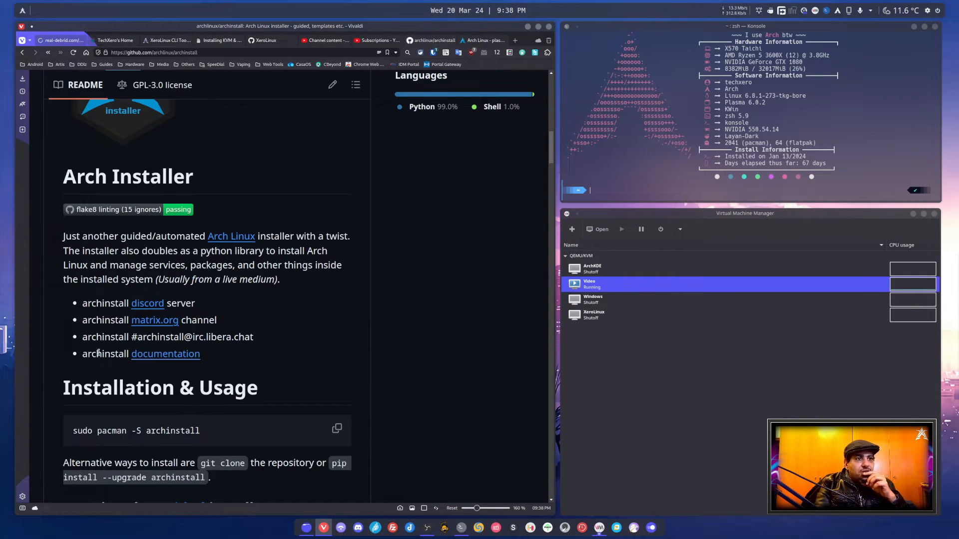
{"action": "left_click_drag", "start_coordinate": [102, 353], "coordinate": [175, 353]}
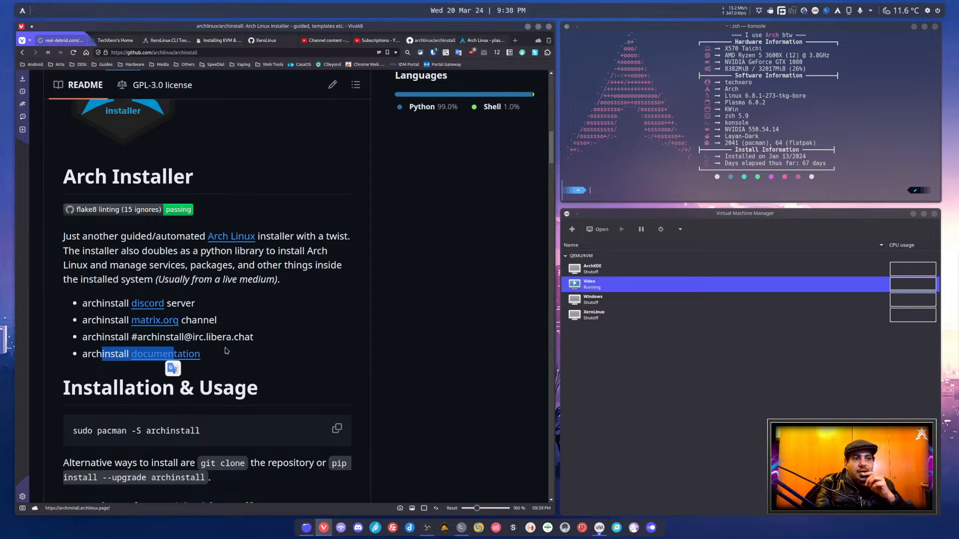
{"action": "scroll", "coordinate": [278, 364], "scroll_direction": "up", "scroll_amount": 5}
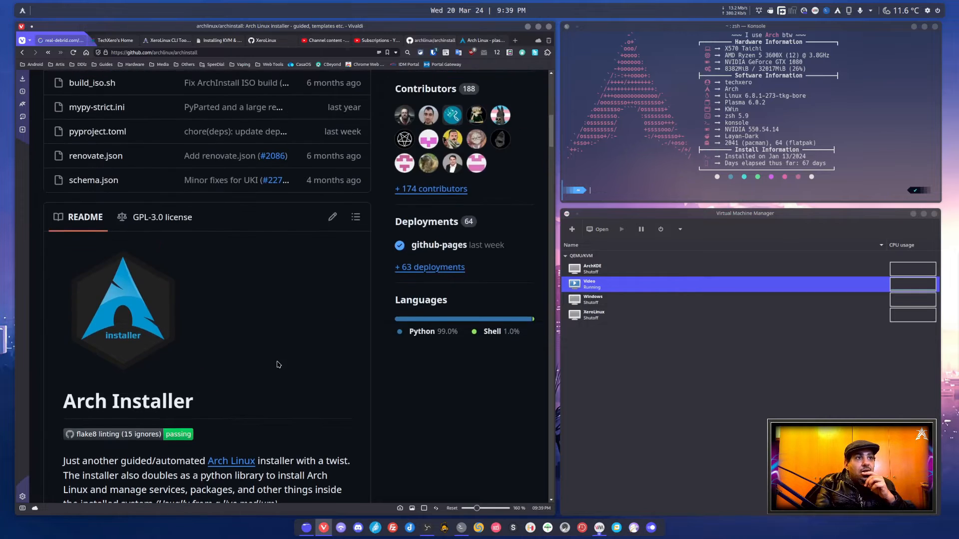
{"action": "scroll", "coordinate": [278, 364], "scroll_direction": "up", "scroll_amount": 10}
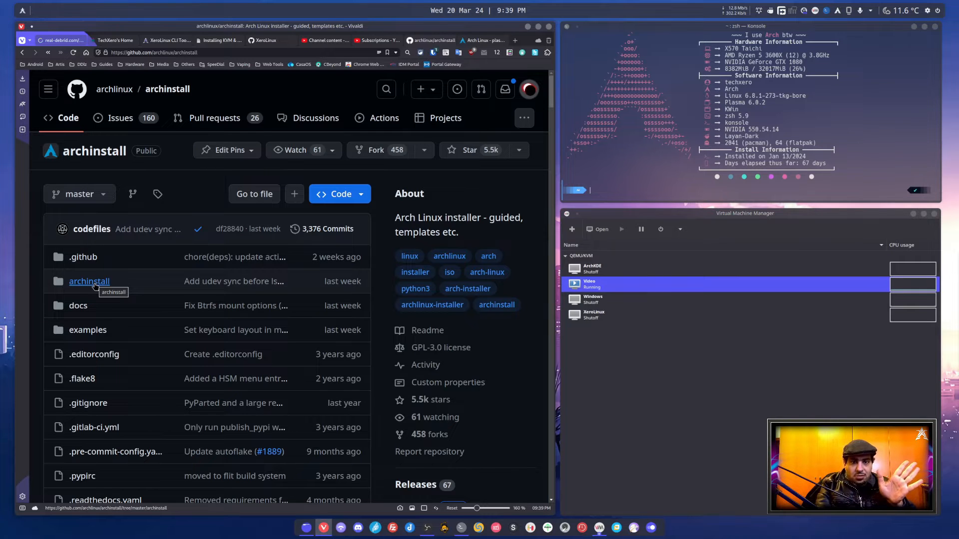
Open the archinstall/default_profiles/desktops folder of the repository and look through the desktop profile files
{"action": "left_click", "coordinate": [95, 286]}
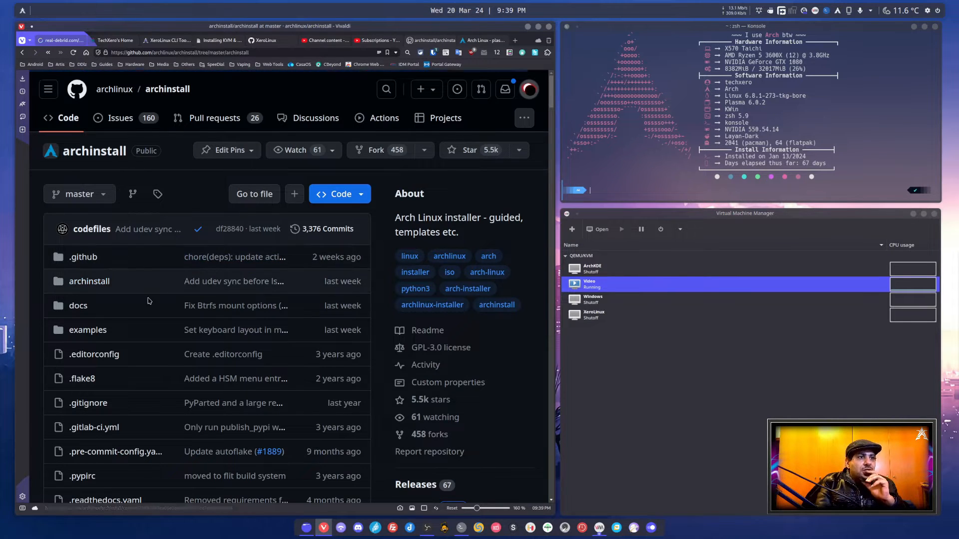
{"action": "left_click", "coordinate": [107, 283]}
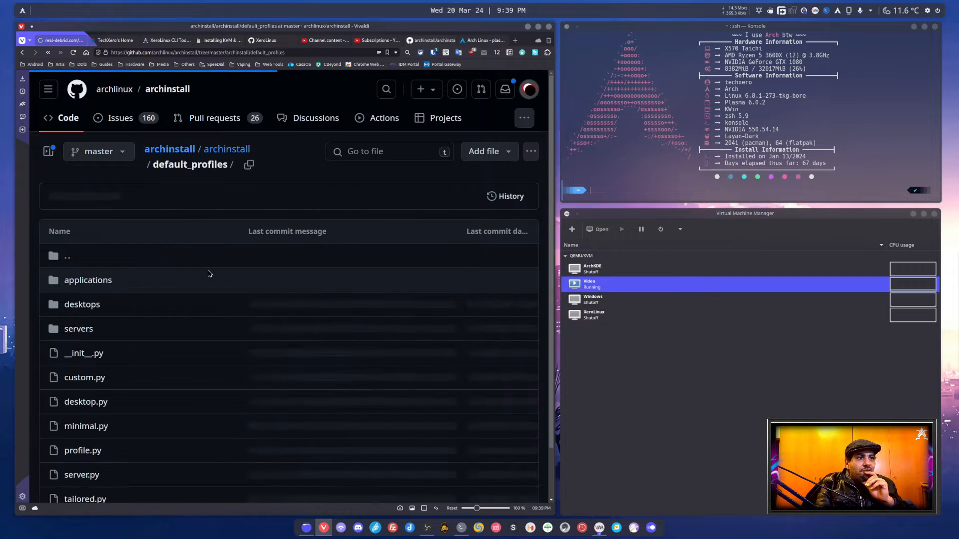
{"action": "left_click", "coordinate": [83, 305]}
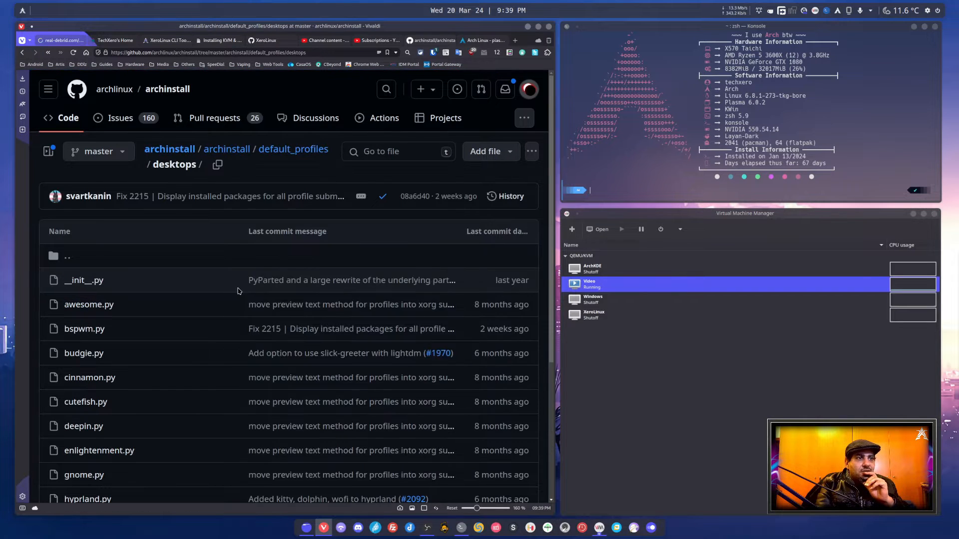
{"action": "scroll", "coordinate": [193, 310], "scroll_direction": "down", "scroll_amount": 3}
{"action": "scroll", "coordinate": [194, 311], "scroll_direction": "up", "scroll_amount": 4}
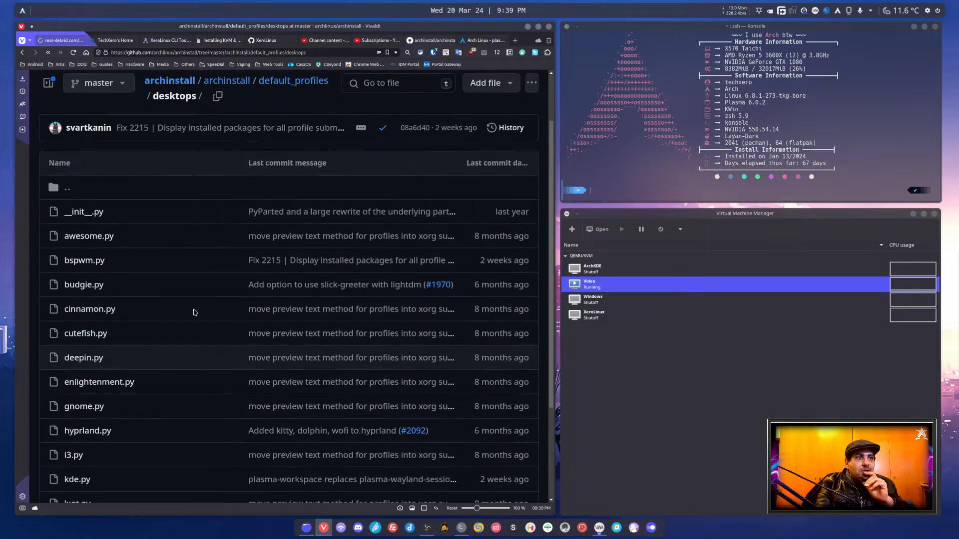
{"action": "scroll", "coordinate": [194, 313], "scroll_direction": "down", "scroll_amount": 5}
{"action": "scroll", "coordinate": [195, 315], "scroll_direction": "up", "scroll_amount": 2}
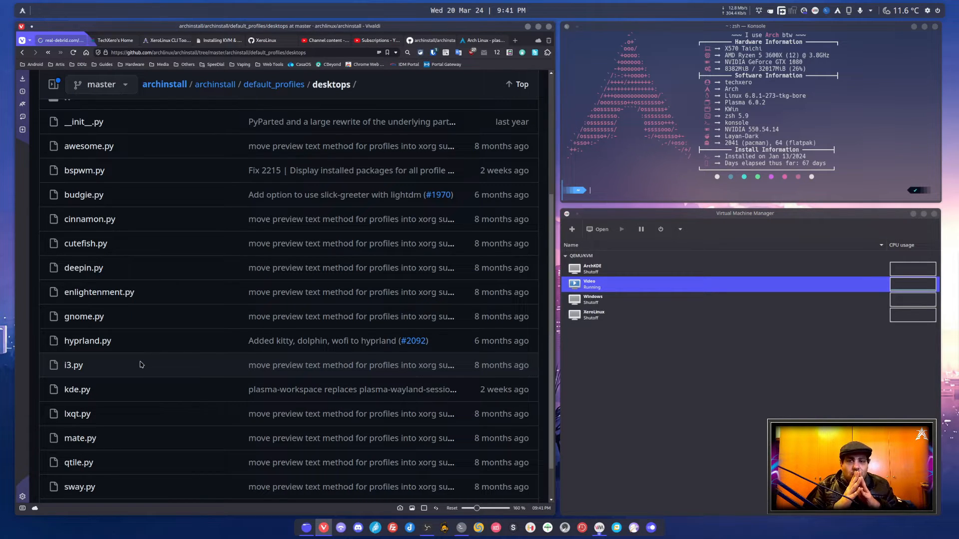
Open kde.py and examine its package list, highlighting the plasma-meta and plasma-workspace entries
{"action": "scroll", "coordinate": [141, 364], "scroll_direction": "down", "scroll_amount": 2}
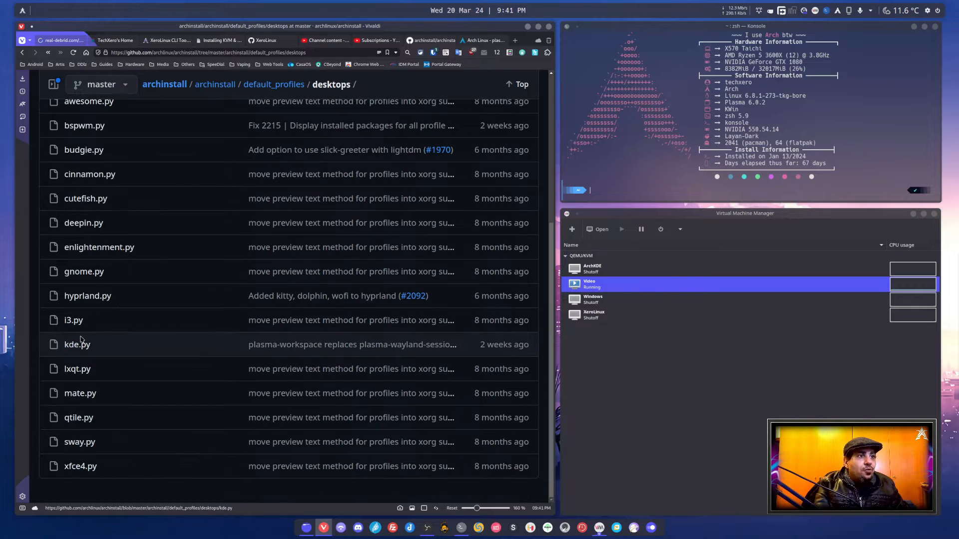
{"action": "double_click", "coordinate": [72, 344]}
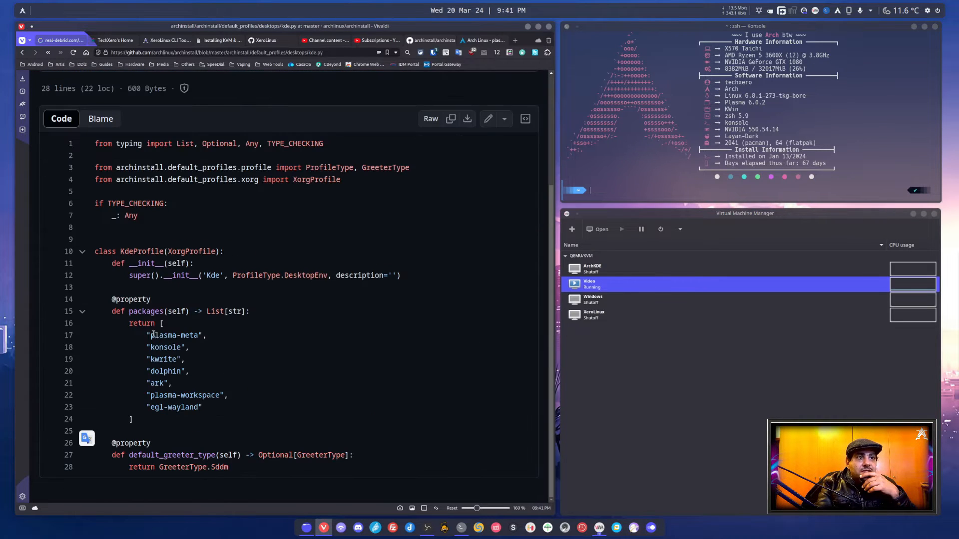
{"action": "left_click_drag", "start_coordinate": [149, 335], "coordinate": [203, 333]}
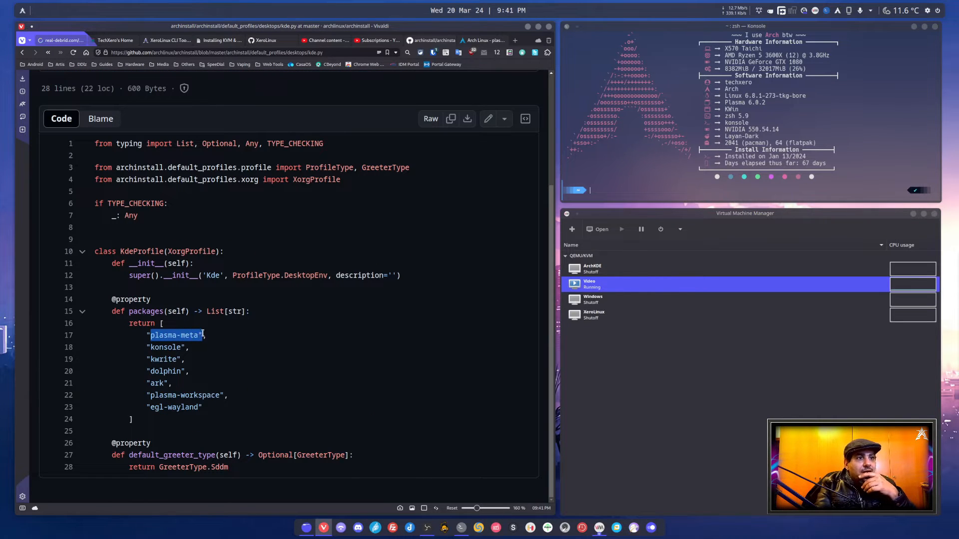
{"action": "left_click", "coordinate": [164, 349]}
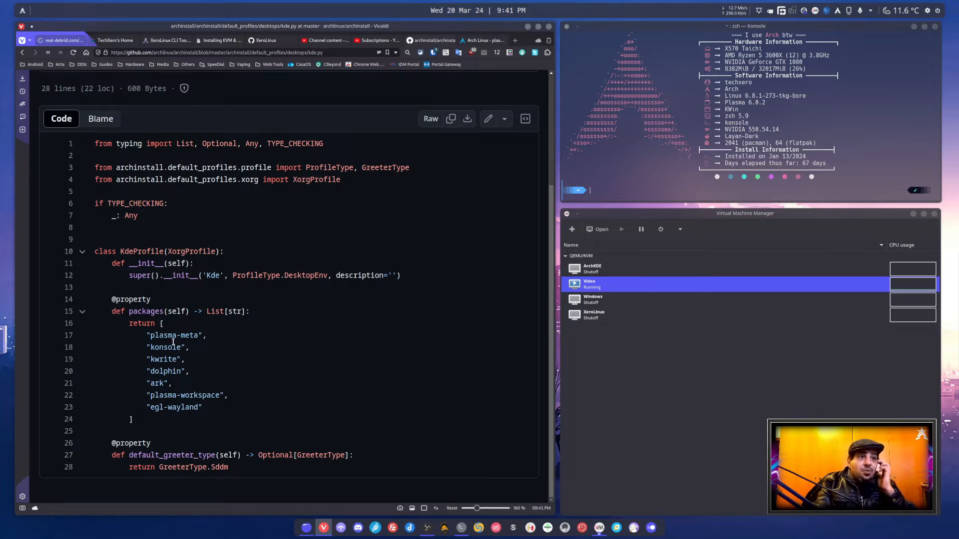
{"action": "left_click_drag", "start_coordinate": [150, 334], "coordinate": [198, 334]}
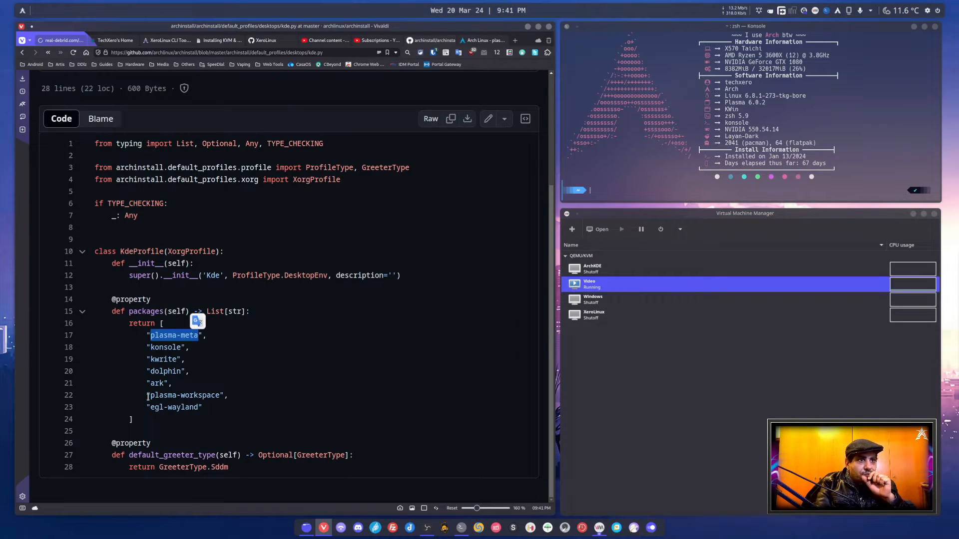
{"action": "left_click_drag", "start_coordinate": [149, 396], "coordinate": [219, 394]}
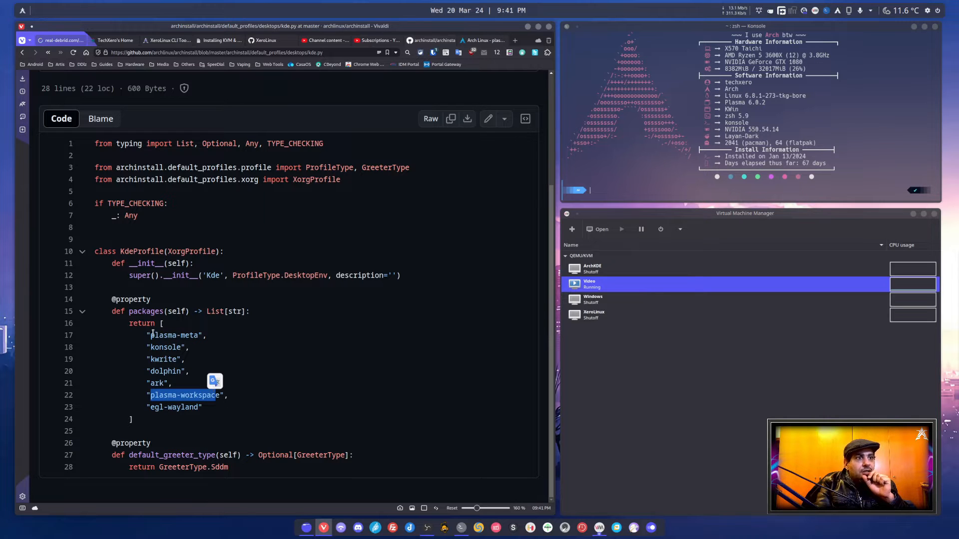
{"action": "left_click_drag", "start_coordinate": [150, 335], "coordinate": [207, 334]}
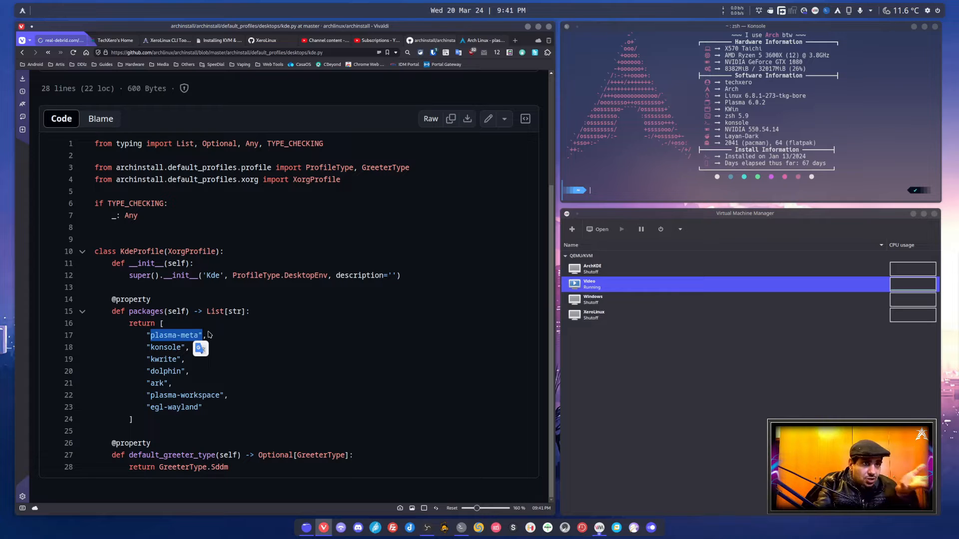
Copy the plasma-meta package name from kde.py and search for it in the Arch Linux package search
{"action": "left_click", "coordinate": [156, 336]}
{"action": "left_click_drag", "start_coordinate": [150, 336], "coordinate": [198, 335]}
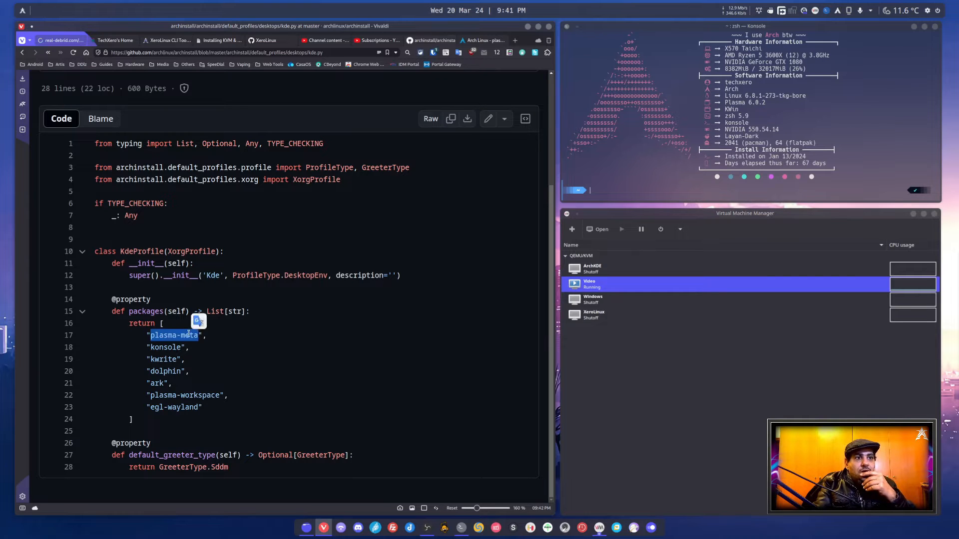
{"action": "right_click", "coordinate": [189, 339]}
{"action": "left_click", "coordinate": [250, 124]}
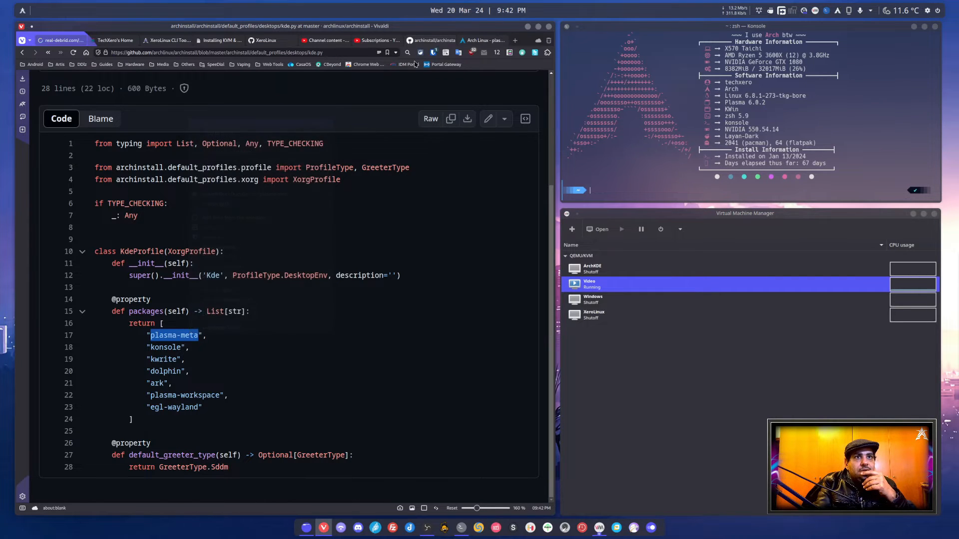
{"action": "left_click", "coordinate": [482, 41]}
{"action": "left_click", "coordinate": [257, 93]}
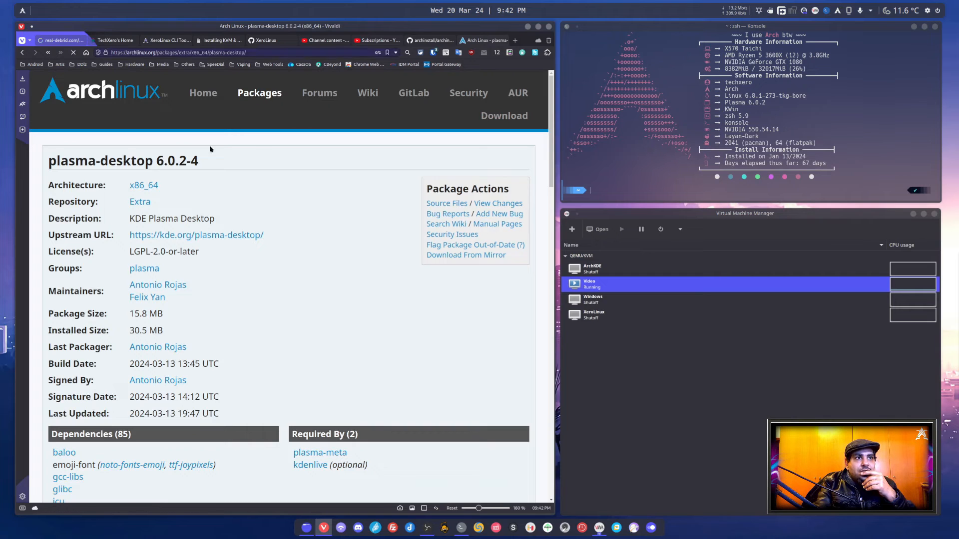
{"action": "key", "text": "ctrl+v"}
{"action": "key", "text": "Return"}
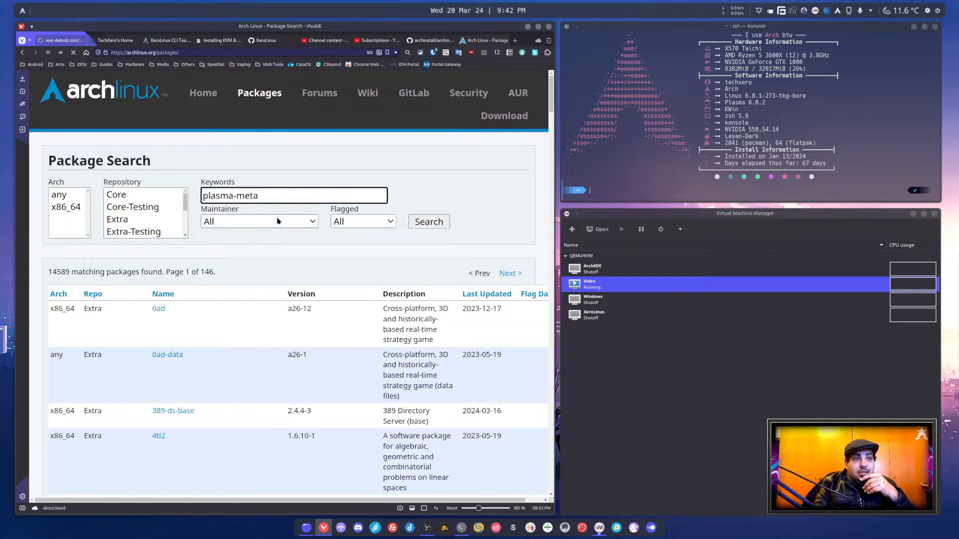
Expand the full dependency list of plasma-meta and examine its optional packages, highlighting flatpak-kcm
{"action": "scroll", "coordinate": [203, 295], "scroll_direction": "down", "scroll_amount": 5}
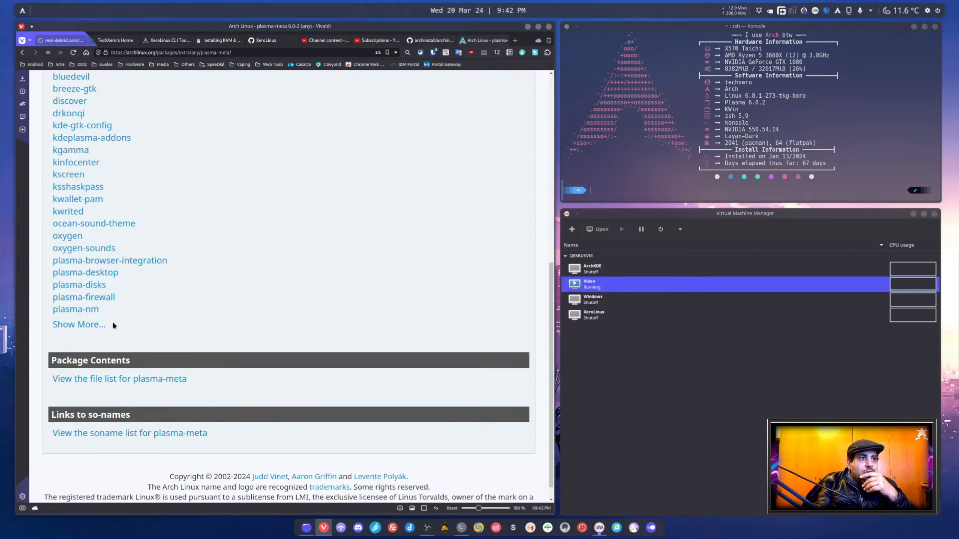
{"action": "left_click", "coordinate": [95, 328]}
{"action": "scroll", "coordinate": [182, 289], "scroll_direction": "down", "scroll_amount": 1}
{"action": "scroll", "coordinate": [182, 287], "scroll_direction": "down", "scroll_amount": 1}
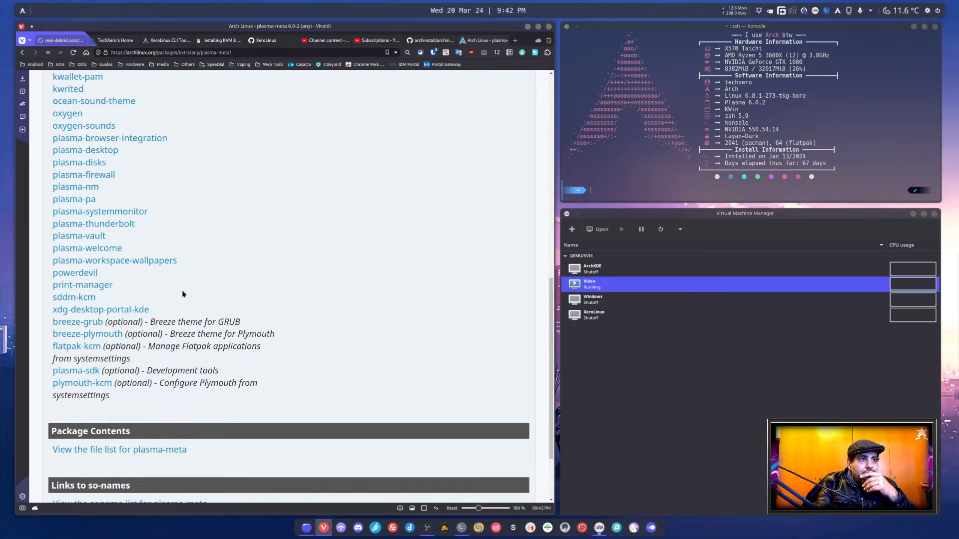
{"action": "left_click_drag", "start_coordinate": [53, 345], "coordinate": [106, 345]}
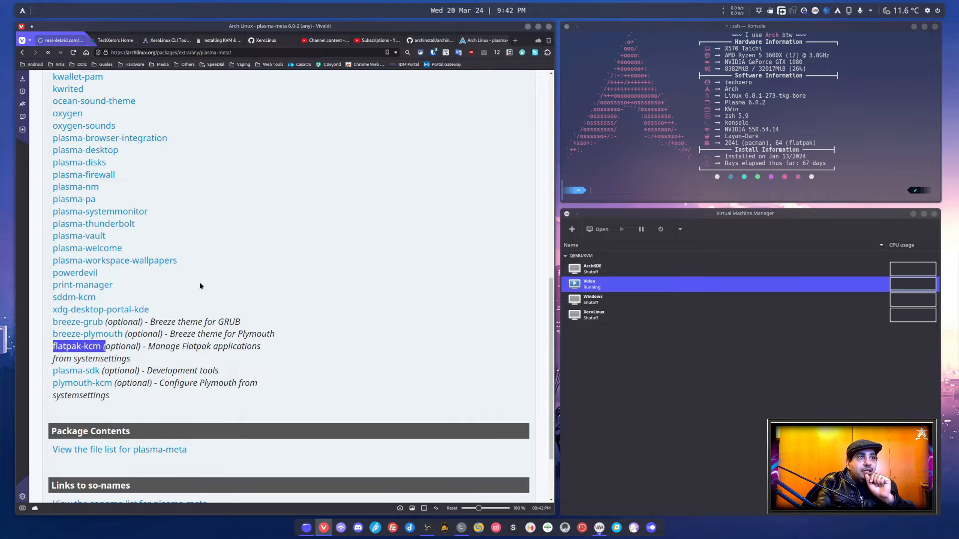
{"action": "scroll", "coordinate": [198, 284], "scroll_direction": "up", "scroll_amount": 5}
{"action": "scroll", "coordinate": [198, 284], "scroll_direction": "down", "scroll_amount": 7}
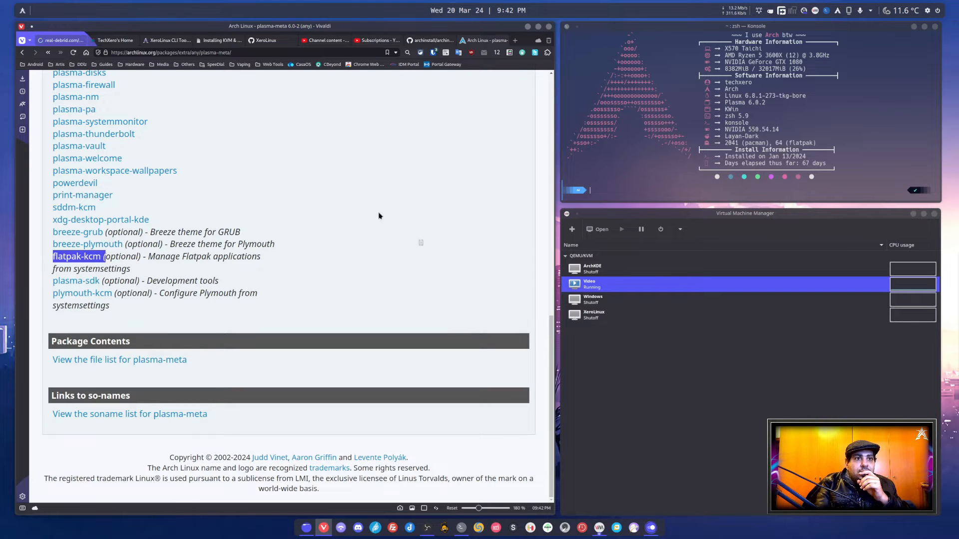
Switch to System Settings, view the Flatpak Application Permissions page under Security & Privacy, and close the window
{"action": "key", "text": "alt+Tab"}
{"action": "scroll", "coordinate": [332, 325], "scroll_direction": "down", "scroll_amount": 3}
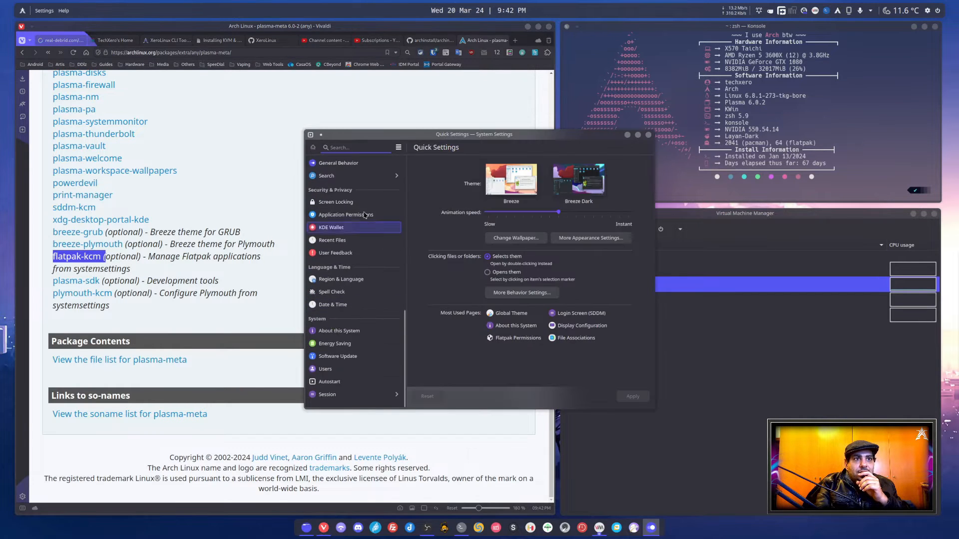
{"action": "left_click", "coordinate": [364, 214]}
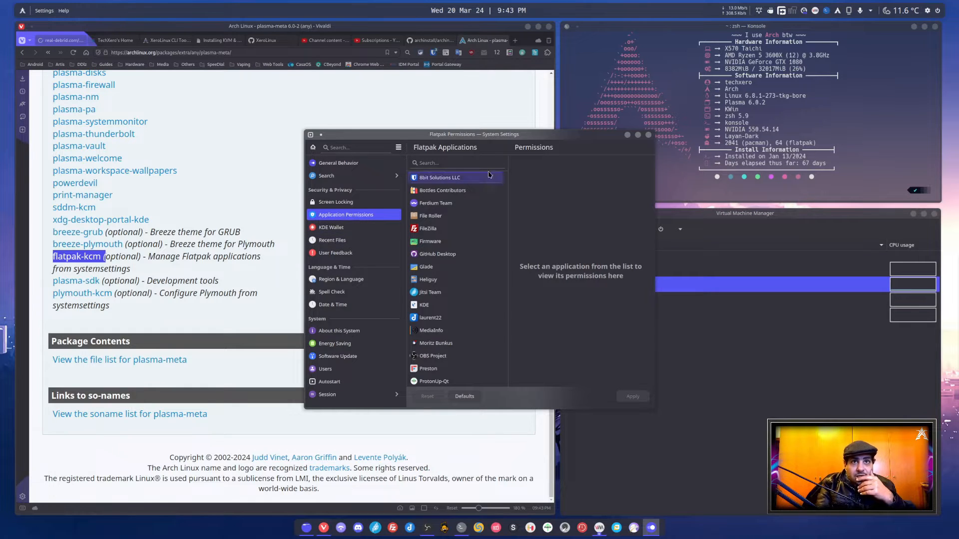
{"action": "left_click", "coordinate": [648, 135]}
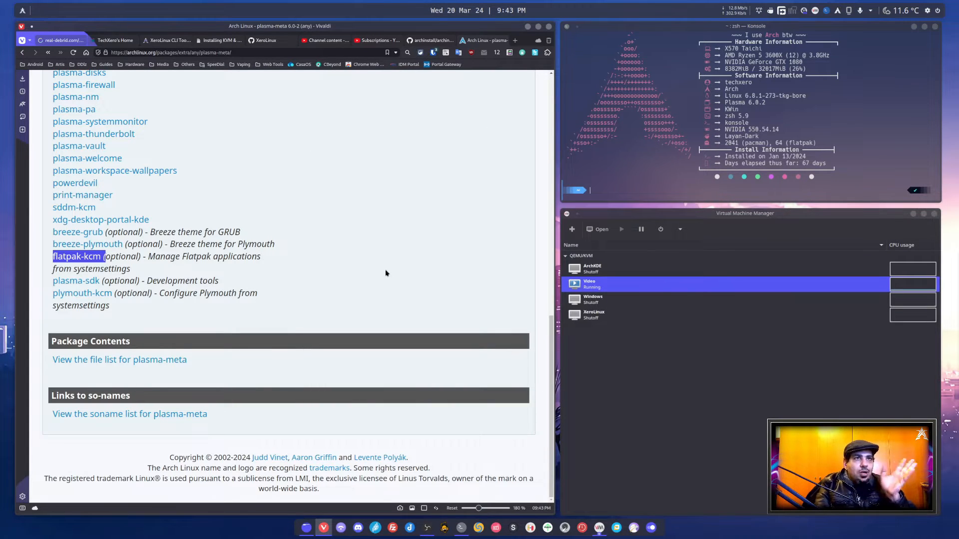
Return to the archinstall repository's desktops folder, open hyprland.py and examine its package list
{"action": "left_click", "coordinate": [432, 40]}
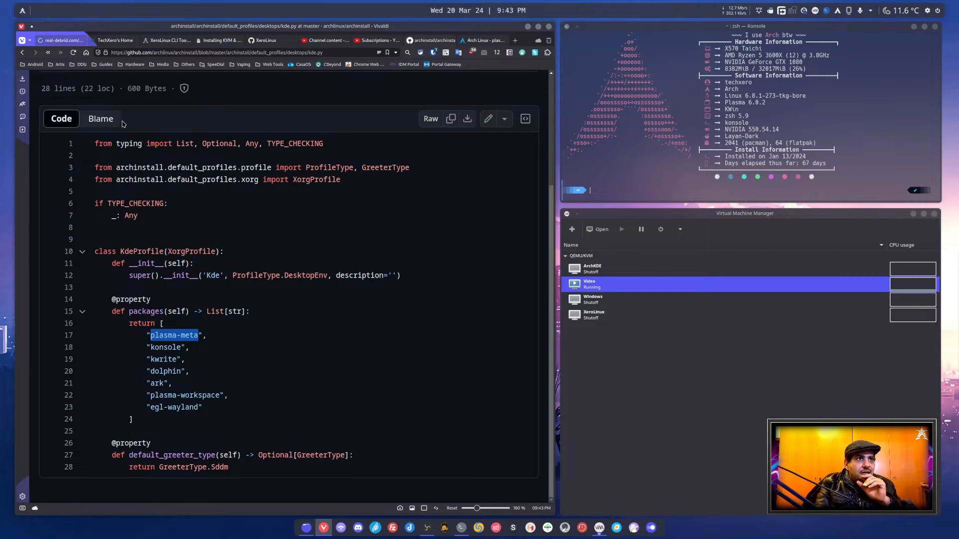
{"action": "scroll", "coordinate": [123, 124], "scroll_direction": "up", "scroll_amount": 3}
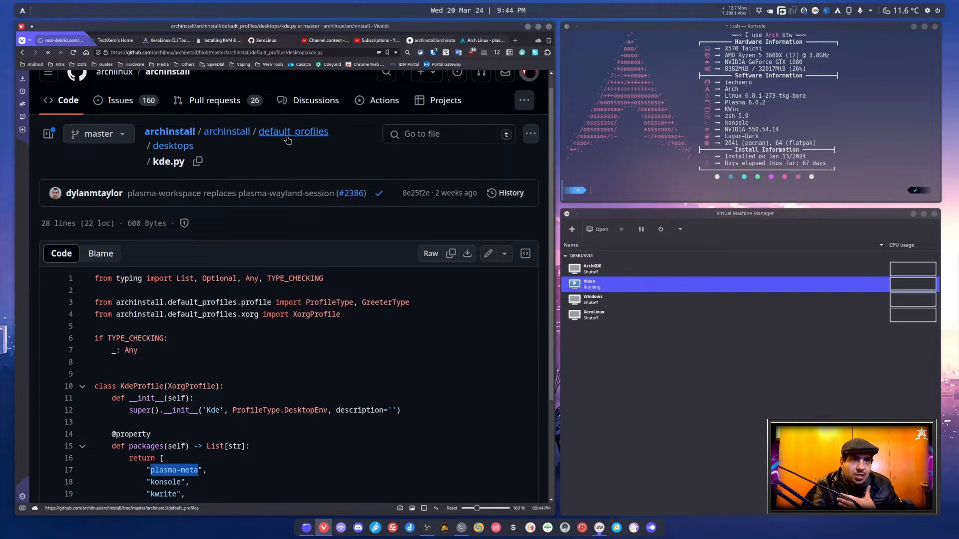
{"action": "left_click", "coordinate": [180, 146]}
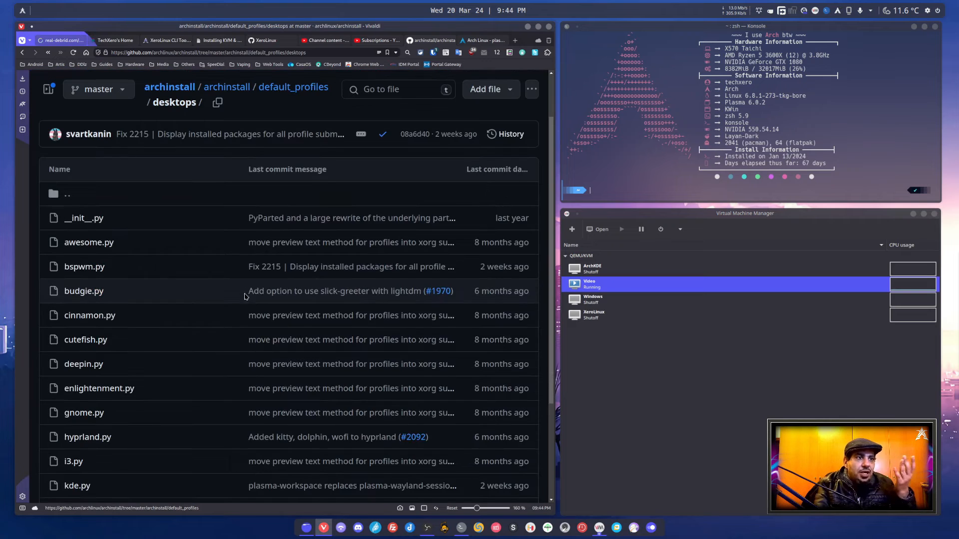
{"action": "left_click", "coordinate": [88, 440]}
{"action": "scroll", "coordinate": [305, 428], "scroll_direction": "down", "scroll_amount": 3}
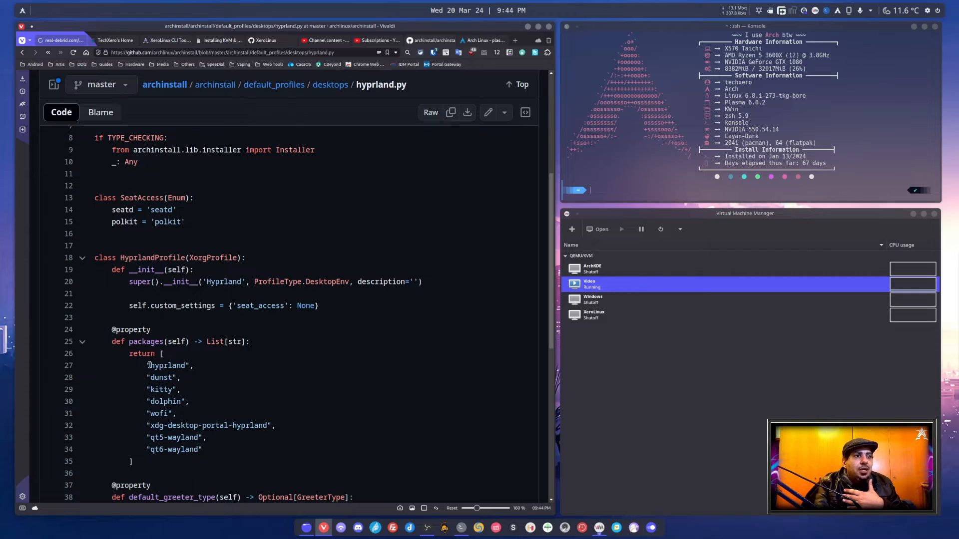
{"action": "left_click_drag", "start_coordinate": [146, 366], "coordinate": [272, 445]}
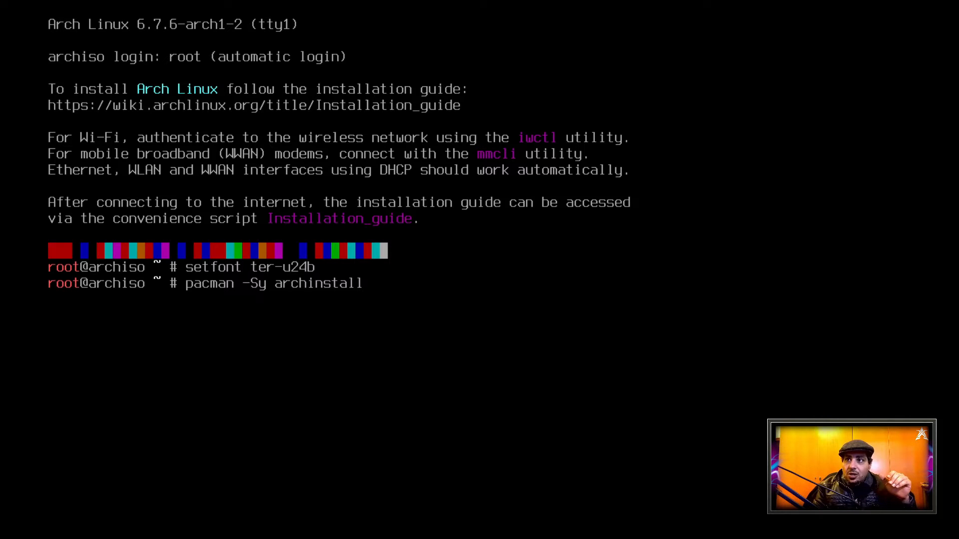
Update archinstall with pacman -Sy archinstall, accept the installation, and clear the terminal
{"action": "key", "text": "Return"}
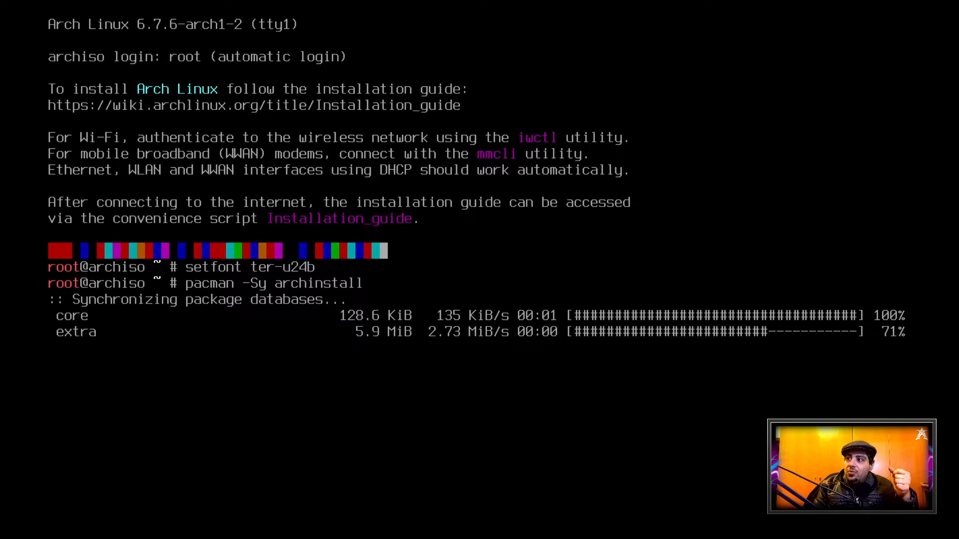
{"action": "key", "text": "Return"}
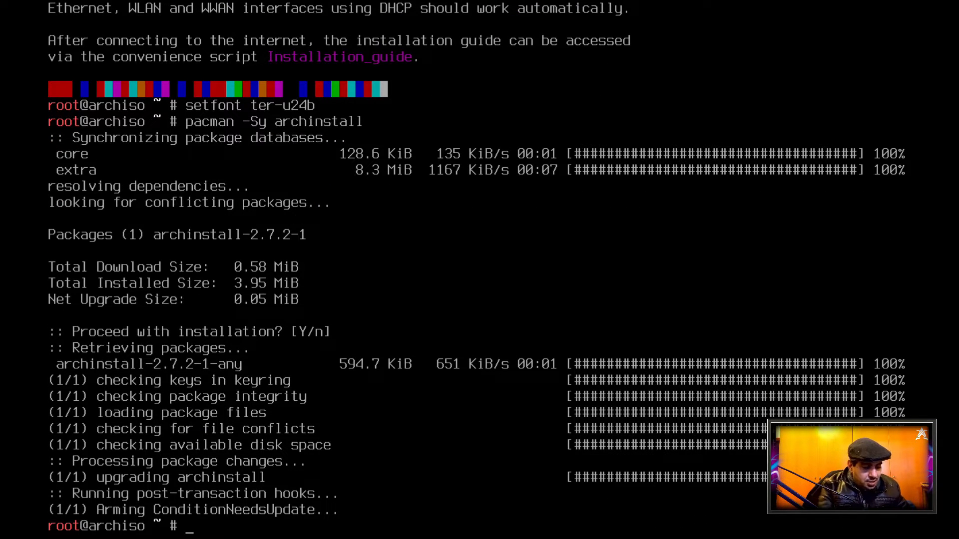
{"action": "type", "text": "clear"}
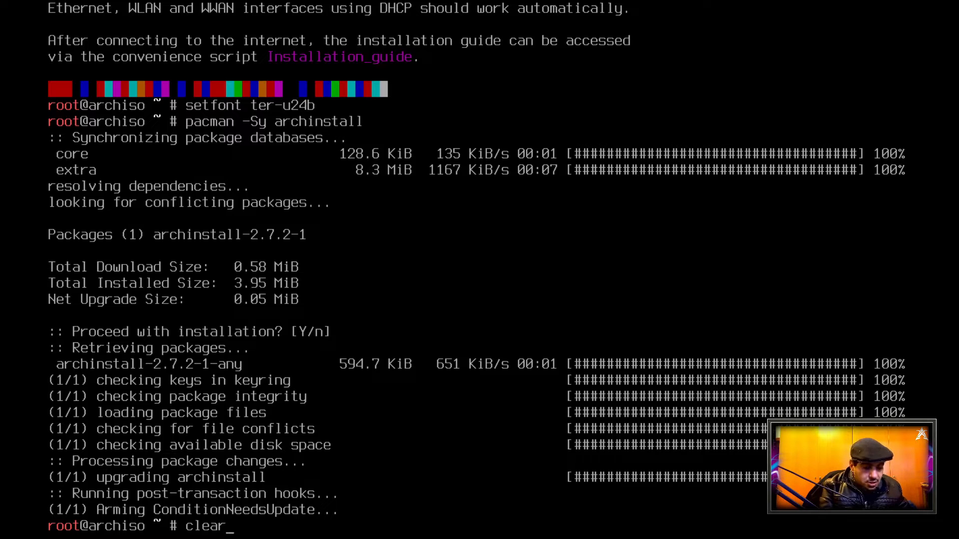
{"action": "key", "text": "Return"}
{"action": "key", "text": "Return"}
{"action": "key", "text": "Return"}
{"action": "key", "text": "Return"}
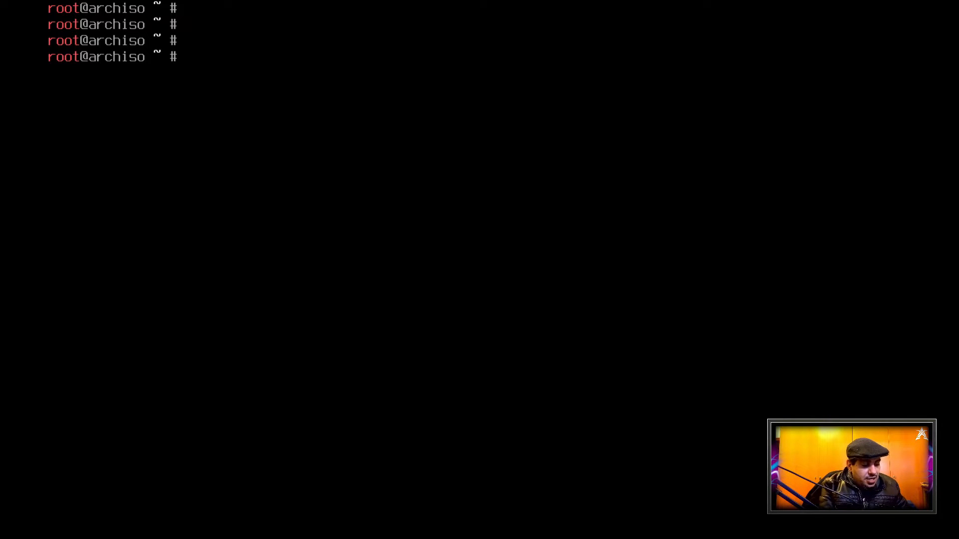
Launch archinstall with the --advanced option
{"action": "type", "text": "arch"}
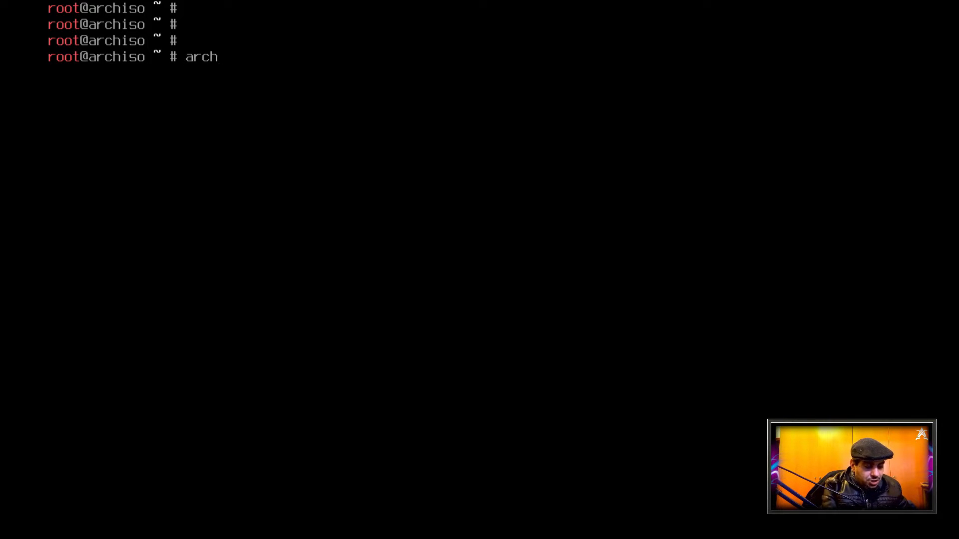
{"action": "type", "text": "install -"}
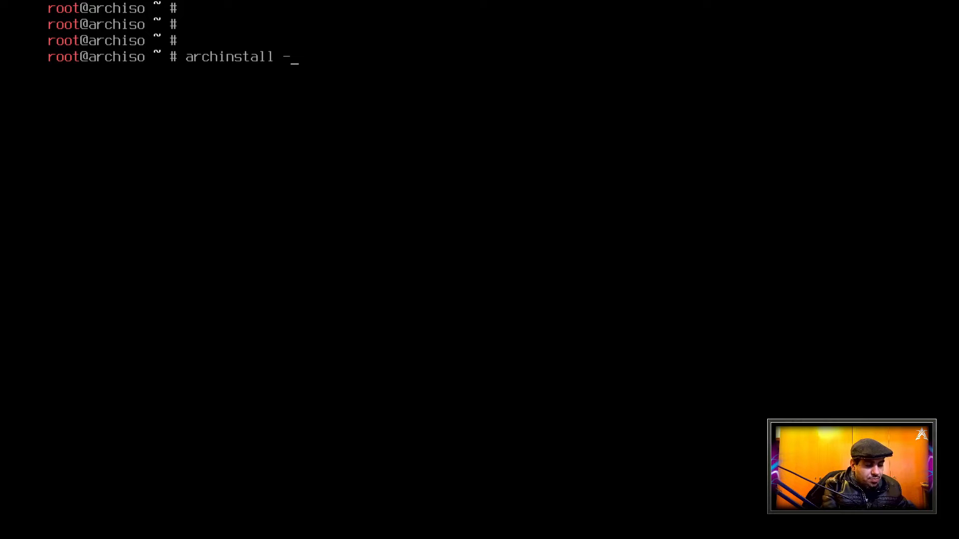
{"action": "type", "text": "-ad"}
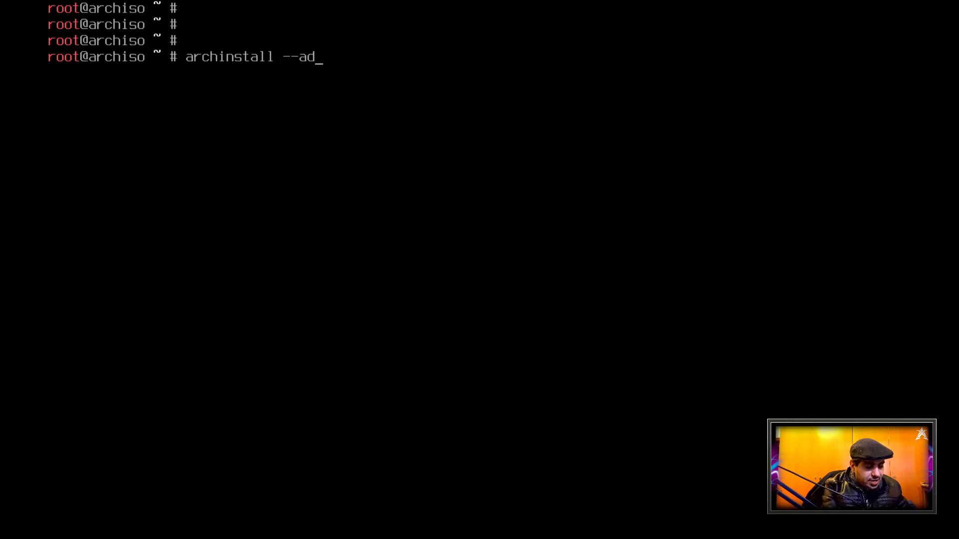
{"action": "type", "text": "vanced"}
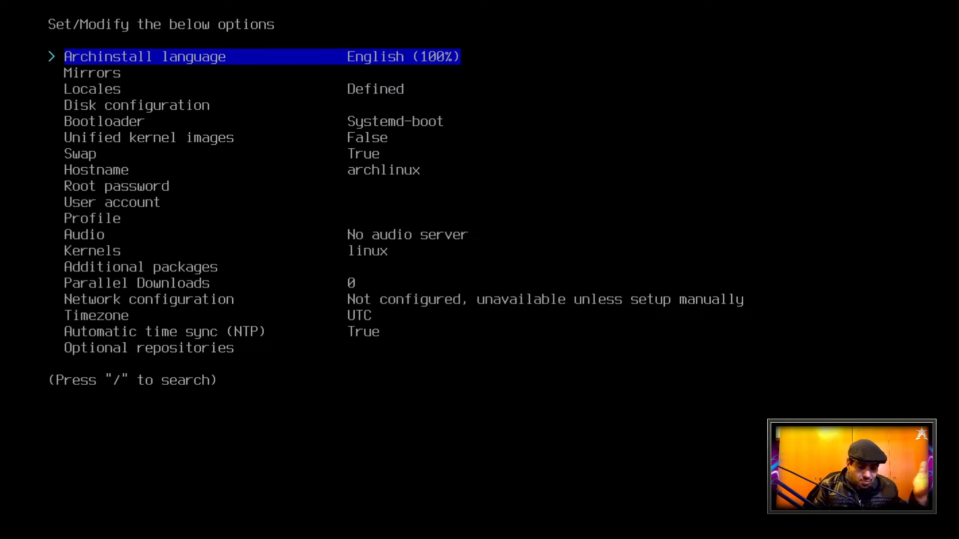
Set the disk configuration to a best-effort default partition layout and select the target drive
{"action": "key", "text": "Down"}
{"action": "key", "text": "Down"}
{"action": "key", "text": "Down"}
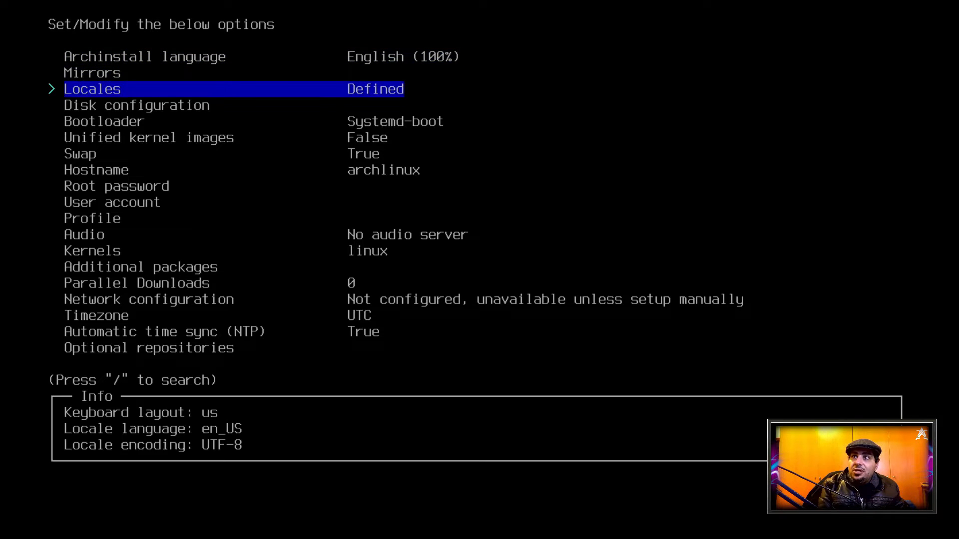
{"action": "key", "text": "Return"}
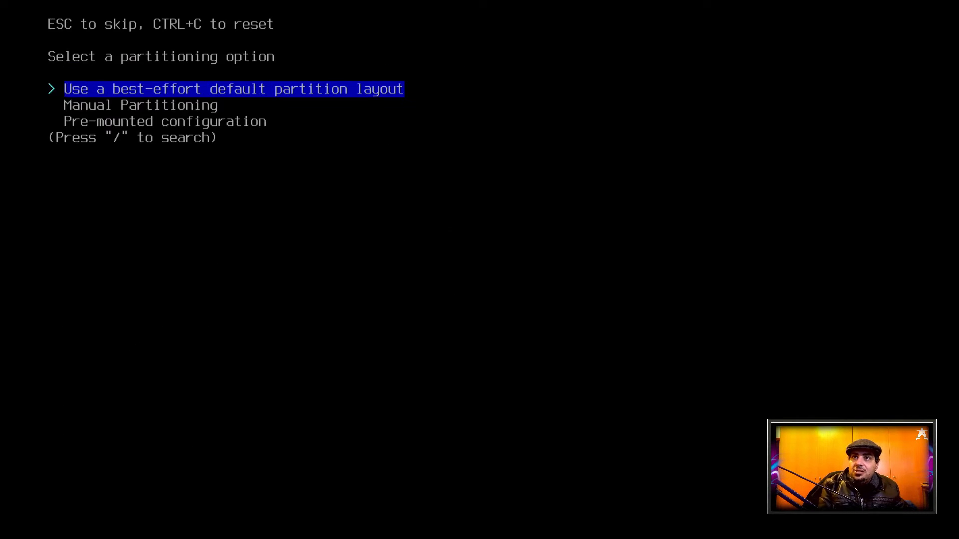
{"action": "key", "text": "Return"}
{"action": "key", "text": "Down"}
{"action": "key", "text": "Return"}
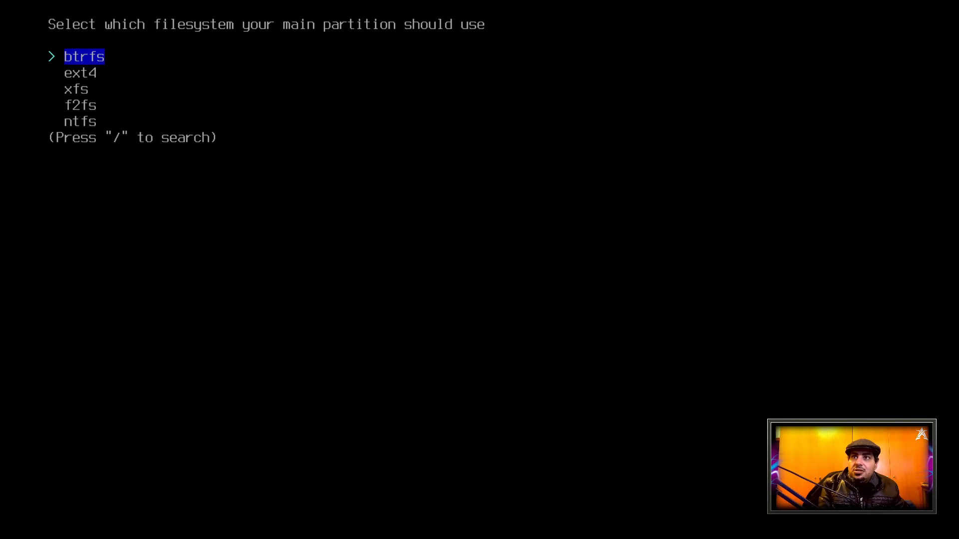
Use xfs as the main partition's filesystem and decline a separate partition for /home
{"action": "key", "text": "Down"}
{"action": "key", "text": "Down"}
{"action": "key", "text": "Return"}
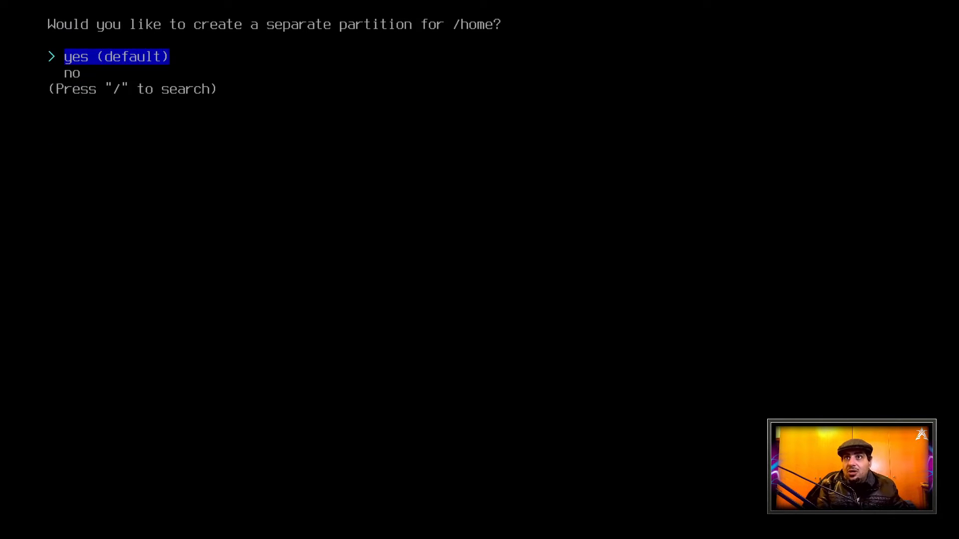
{"action": "key", "text": "Down"}
{"action": "key", "text": "Return"}
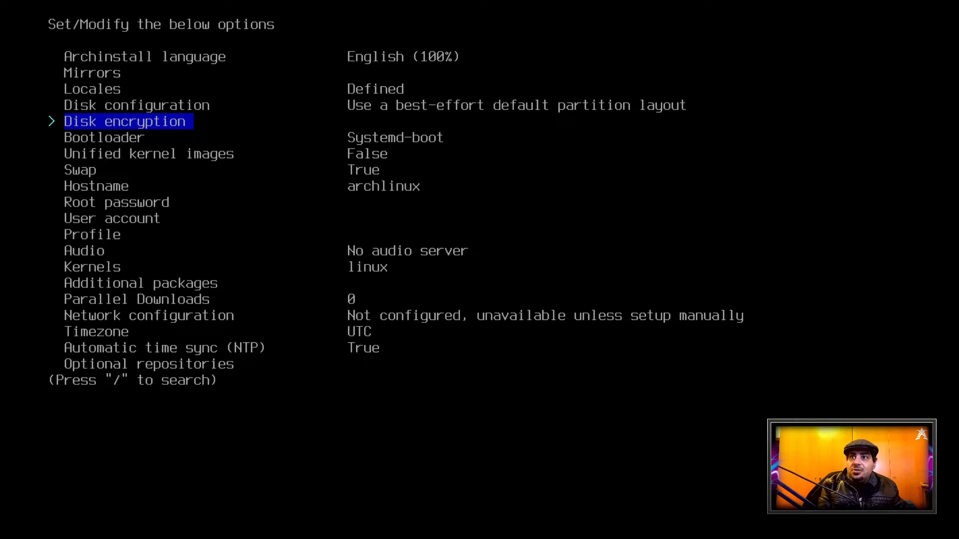
Set the bootloader to Grub and disable swap
{"action": "key", "text": "Down"}
{"action": "key", "text": "Return"}
{"action": "key", "text": "Down"}
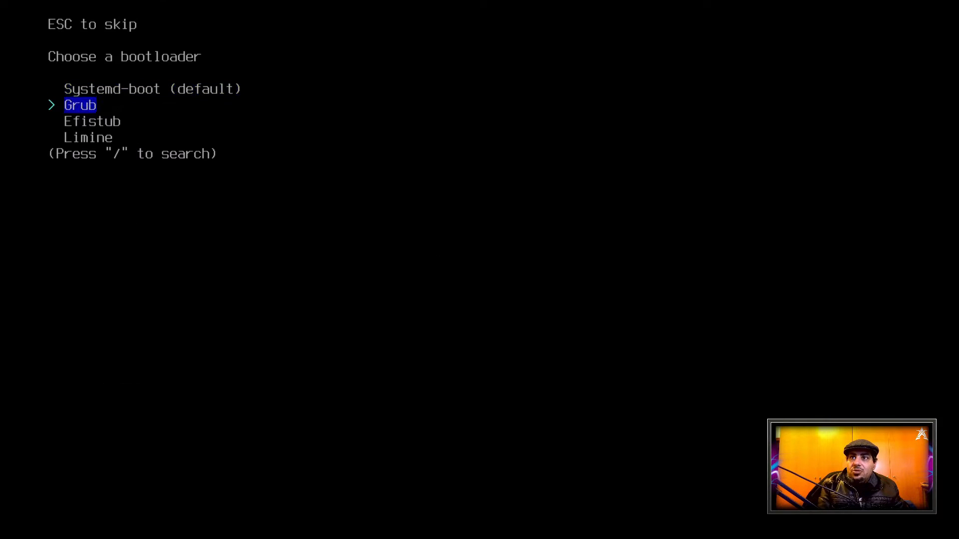
{"action": "key", "text": "Return"}
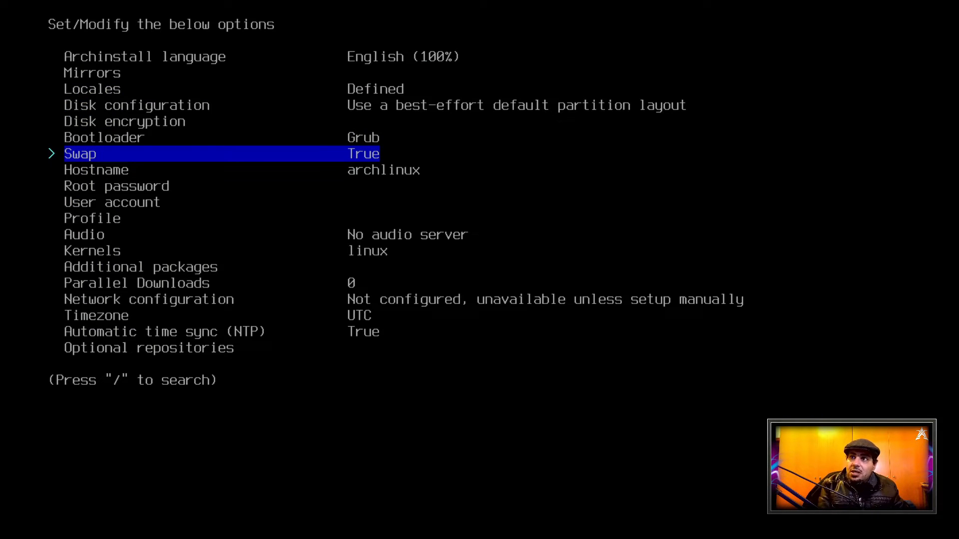
{"action": "key", "text": "Return"}
{"action": "key", "text": "Down"}
{"action": "key", "text": "Return"}
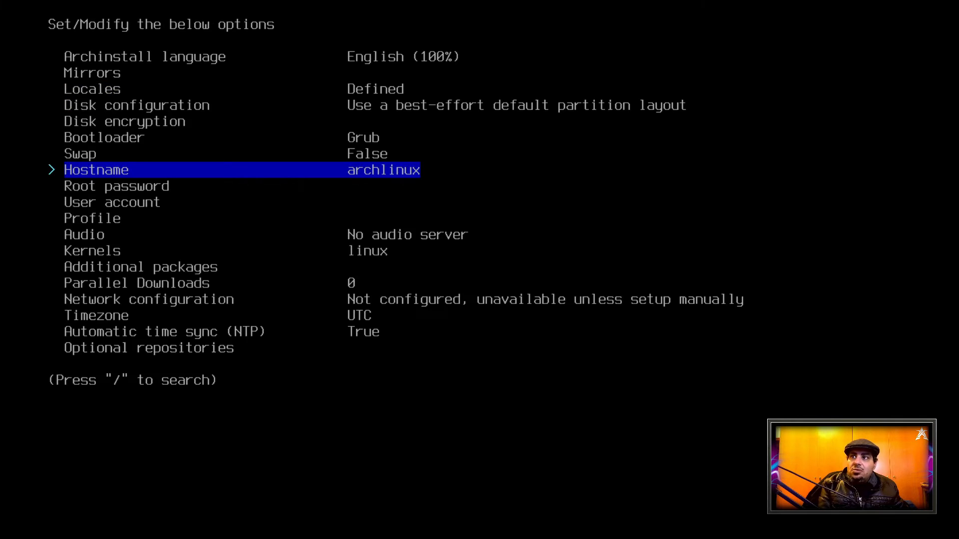
Set the hostname for the installation to XeroArch
{"action": "key", "text": "Return"}
{"action": "key", "text": "BackSpace"}
{"action": "key", "text": "BackSpace"}
{"action": "key", "text": "BackSpace"}
{"action": "key", "text": "BackSpace"}
{"action": "key", "text": "BackSpace"}
{"action": "key", "text": "BackSpace"}
{"action": "key", "text": "BackSpace"}
{"action": "key", "text": "BackSpace"}
{"action": "key", "text": "BackSpace"}
{"action": "type", "text": "X"}
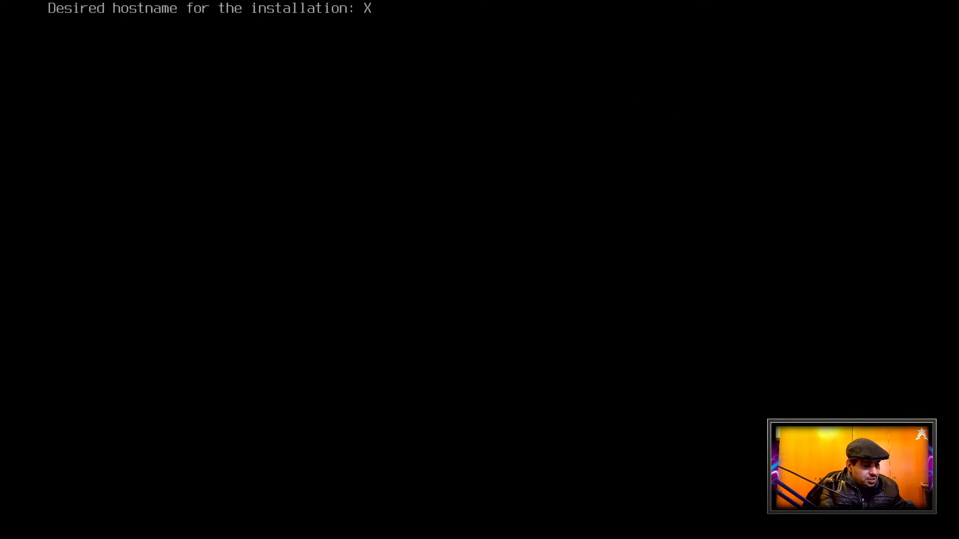
{"action": "type", "text": "eroArch"}
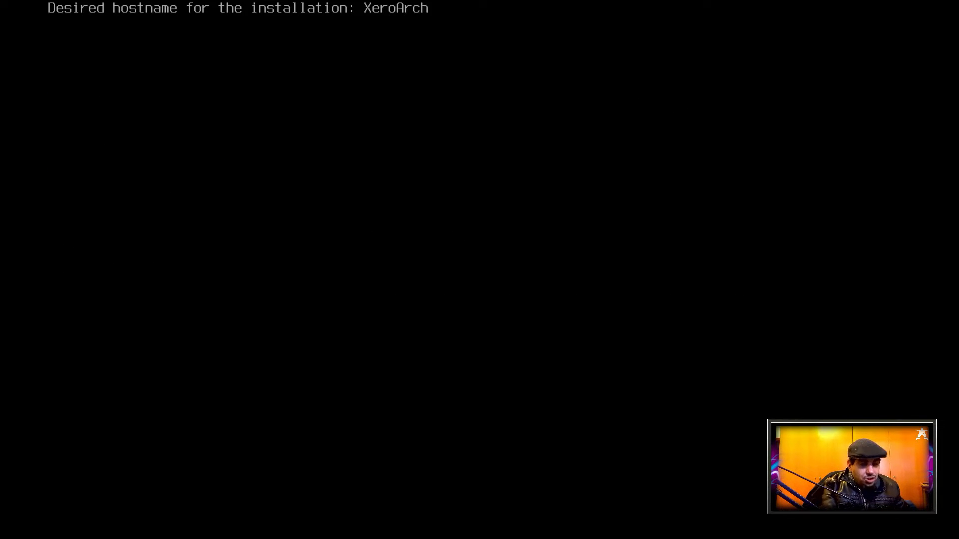
{"action": "key", "text": "Return"}
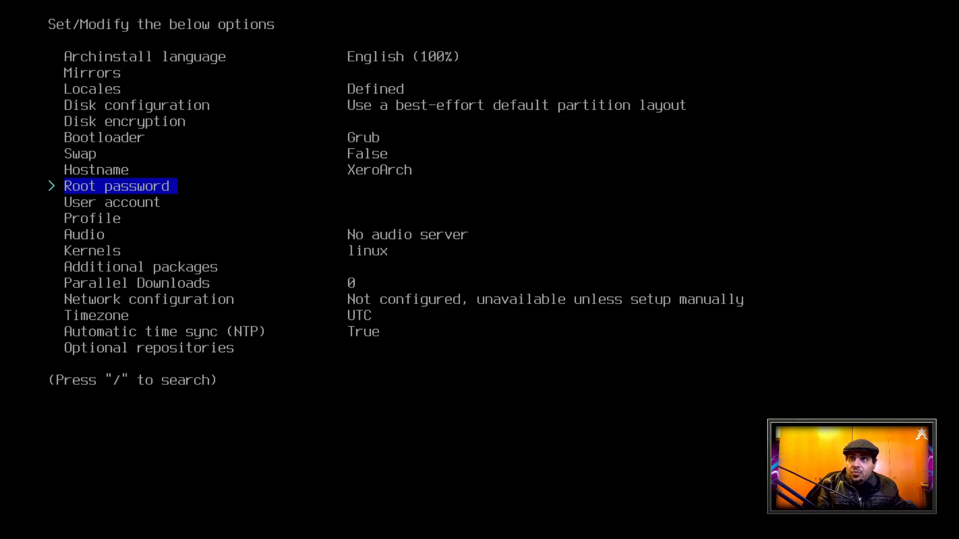
Enter the root password and create the user account xero with its account password and superuser rights
{"action": "key", "text": "Return"}
{"action": "key", "text": "Return"}
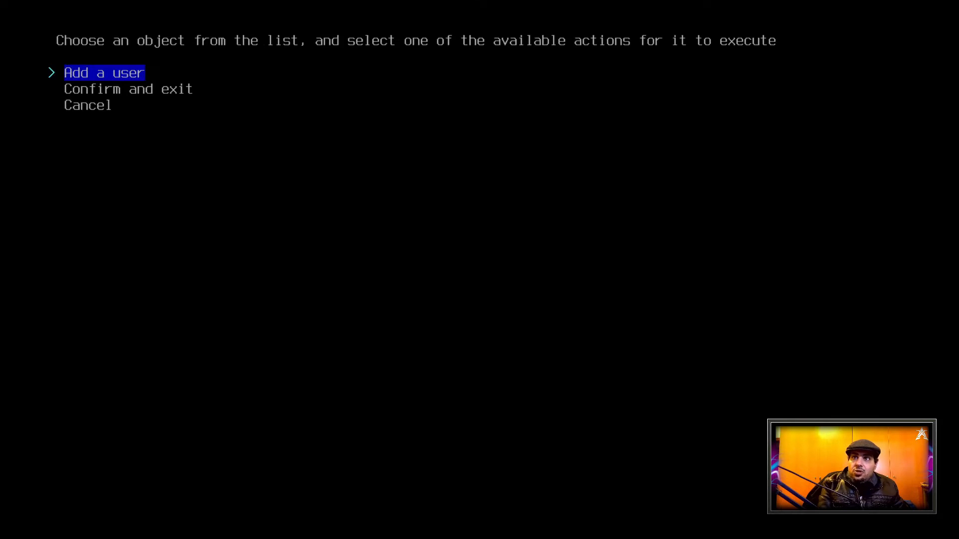
{"action": "key", "text": "Return"}
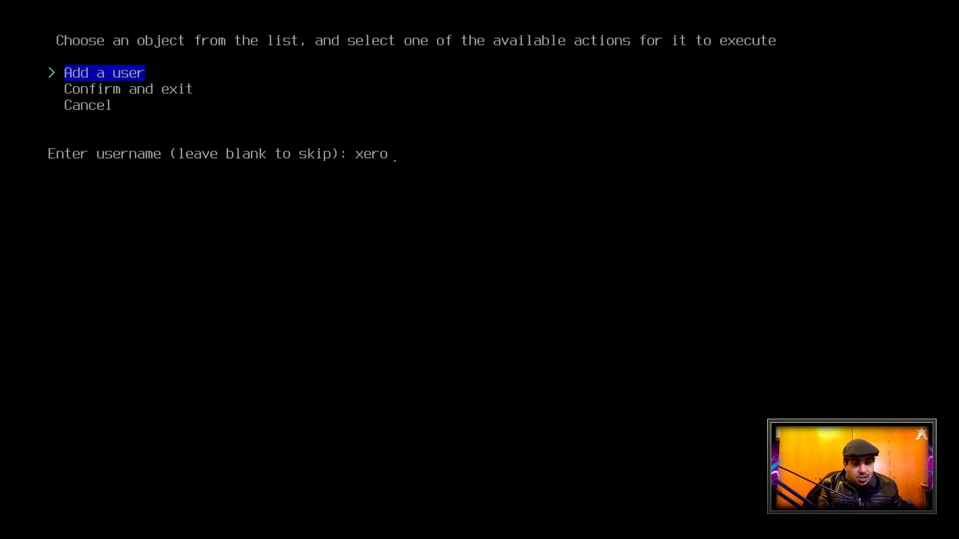
{"action": "key", "text": "Return"}
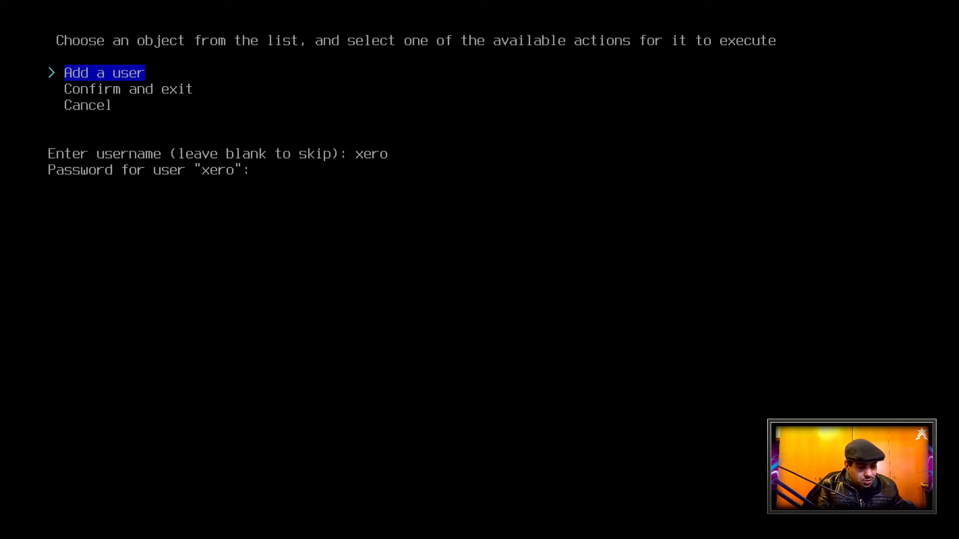
{"action": "key", "text": "Return"}
{"action": "key", "text": "Return"}
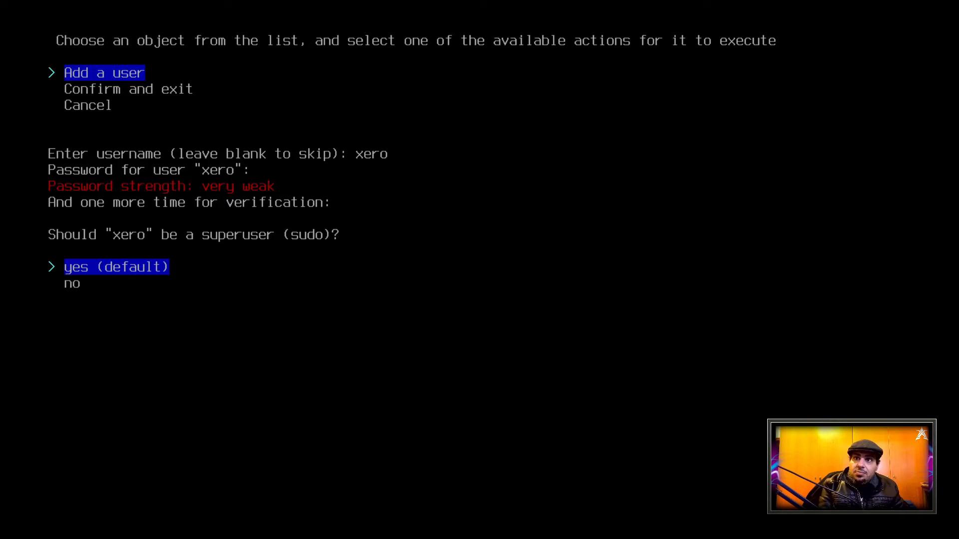
{"action": "key", "text": "Return"}
{"action": "key", "text": "Down"}
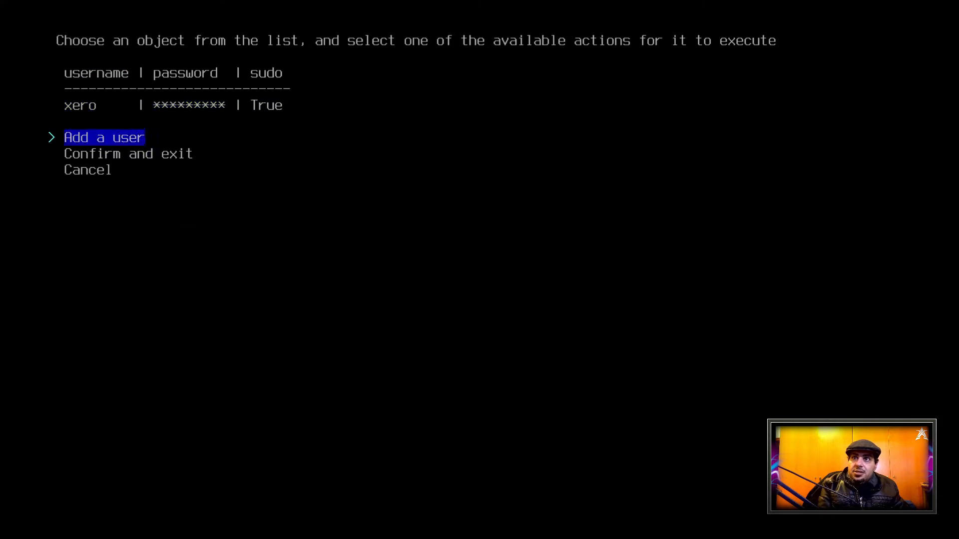
{"action": "key", "text": "Down"}
{"action": "key", "text": "Return"}
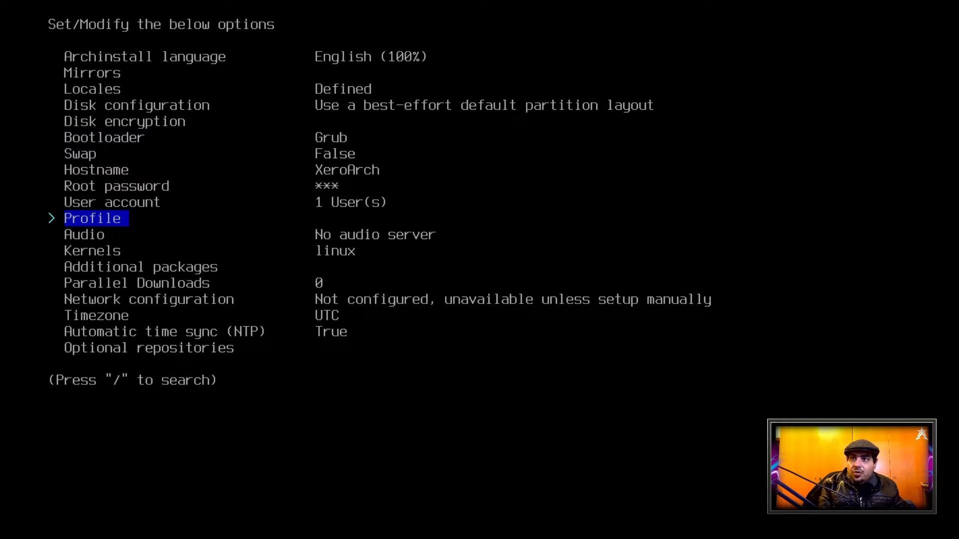
Leave the profile unset and set the audio server to Pipewire
{"action": "key", "text": "Down"}
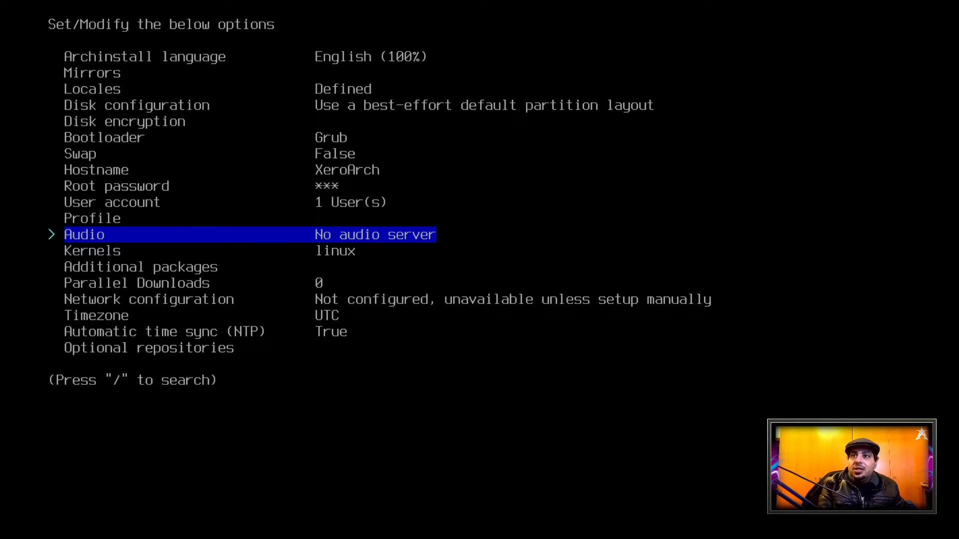
{"action": "key", "text": "Return"}
{"action": "key", "text": "Down"}
{"action": "key", "text": "Return"}
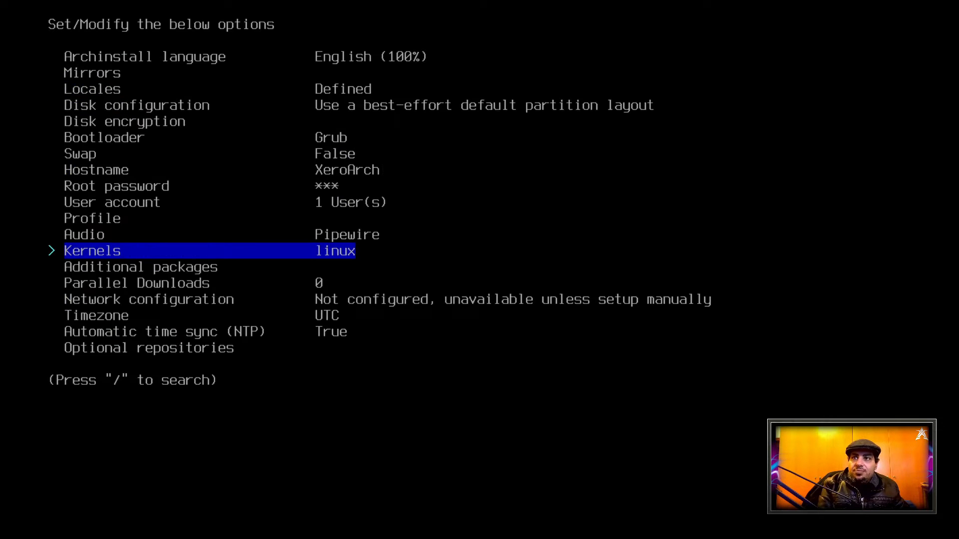
Keep the default linux kernel without additional packages and set the number of parallel downloads to 6
{"action": "key", "text": "Down"}
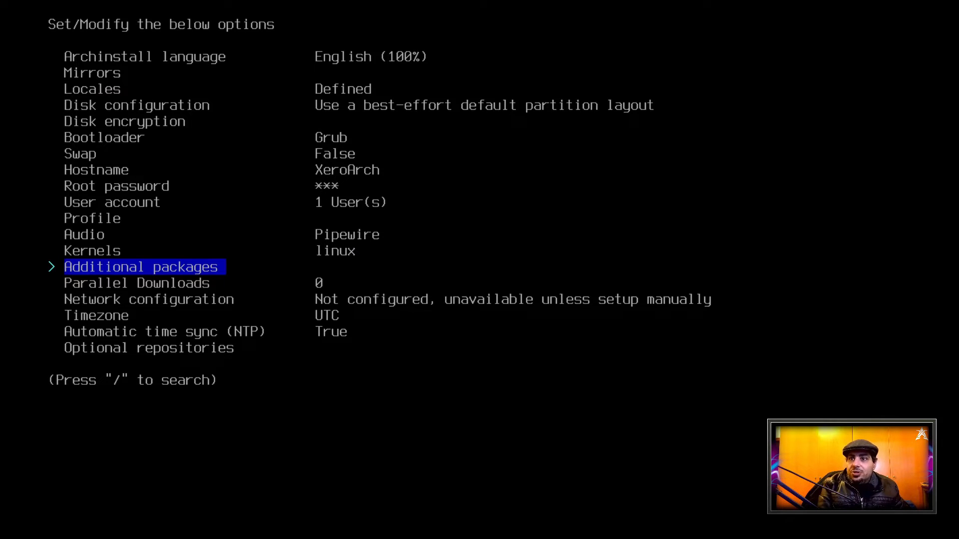
{"action": "key", "text": "Down"}
{"action": "key", "text": "Return"}
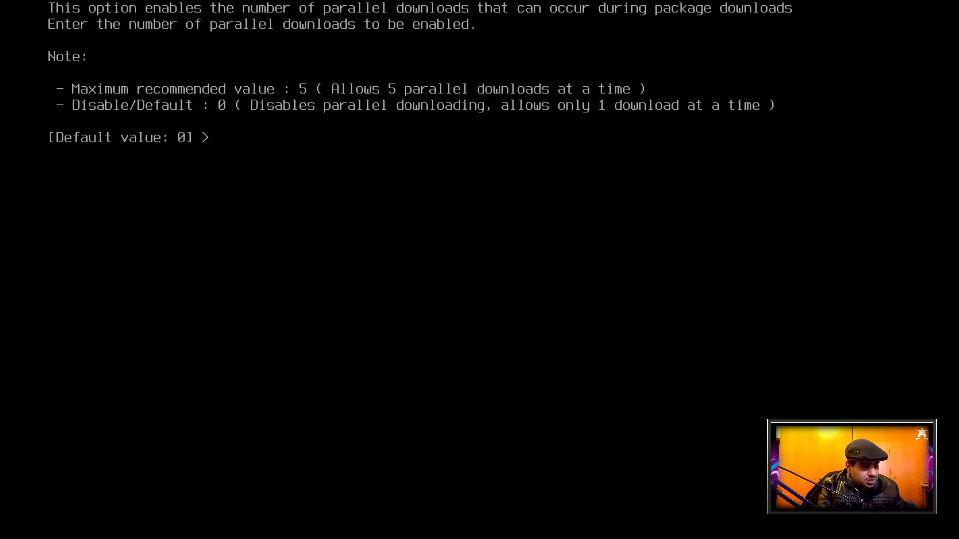
{"action": "type", "text": "6"}
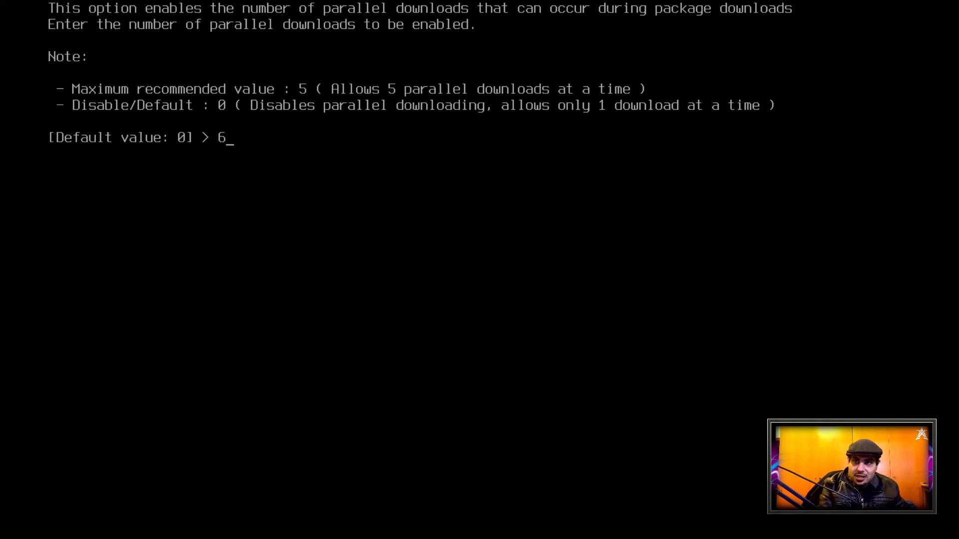
{"action": "key", "text": "Return"}
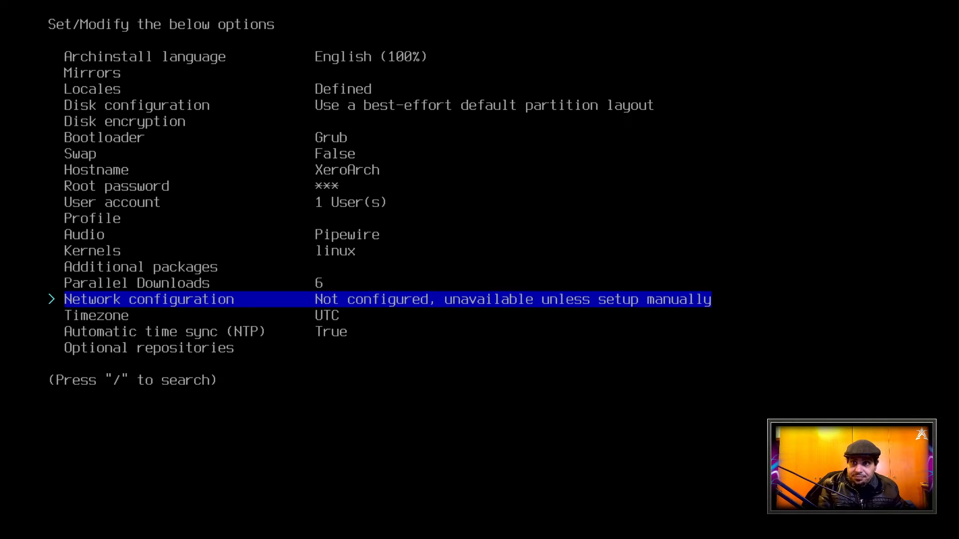
Set the network configuration to use NetworkManager
{"action": "key", "text": "Return"}
{"action": "key", "text": "Down"}
{"action": "key", "text": "Return"}
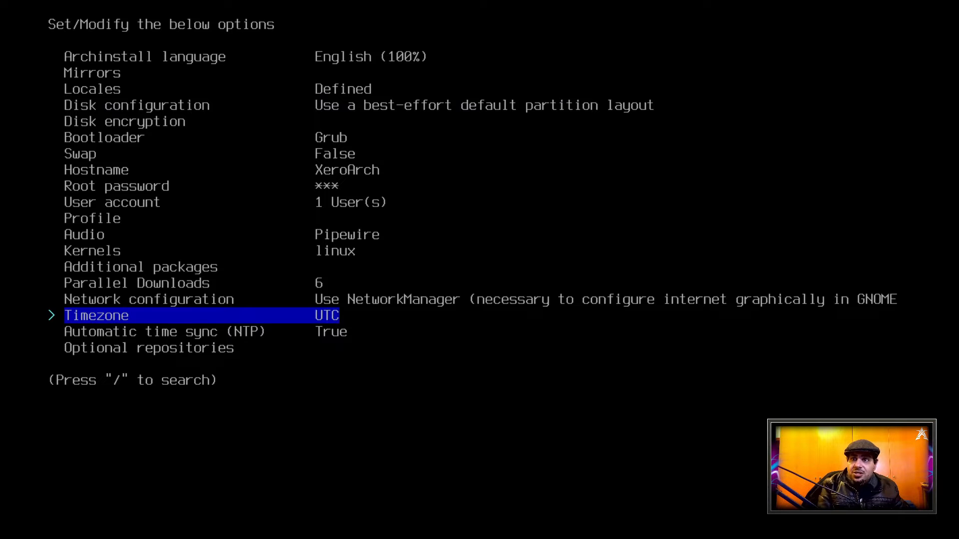
Set the timezone to Asia/Beirut
{"action": "key", "text": "Return"}
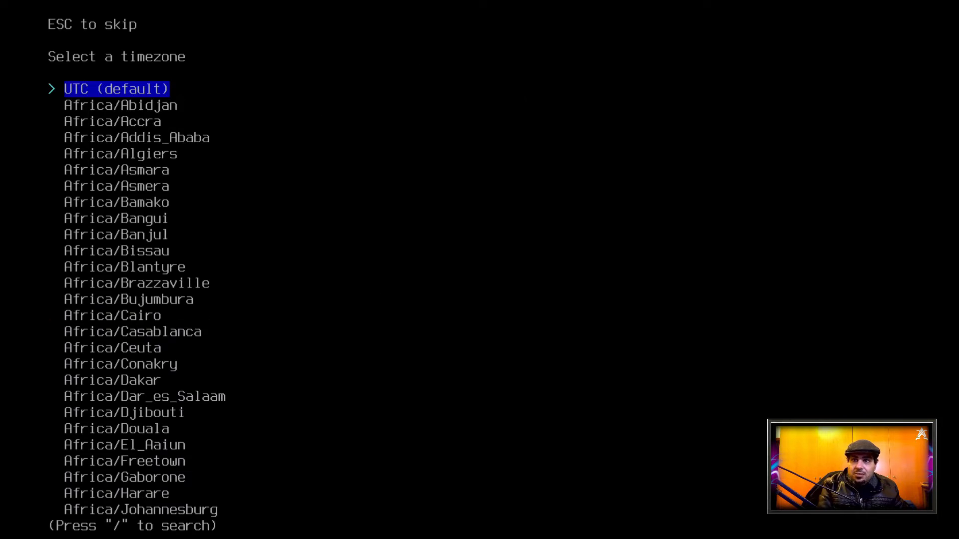
{"action": "key", "text": "slash"}
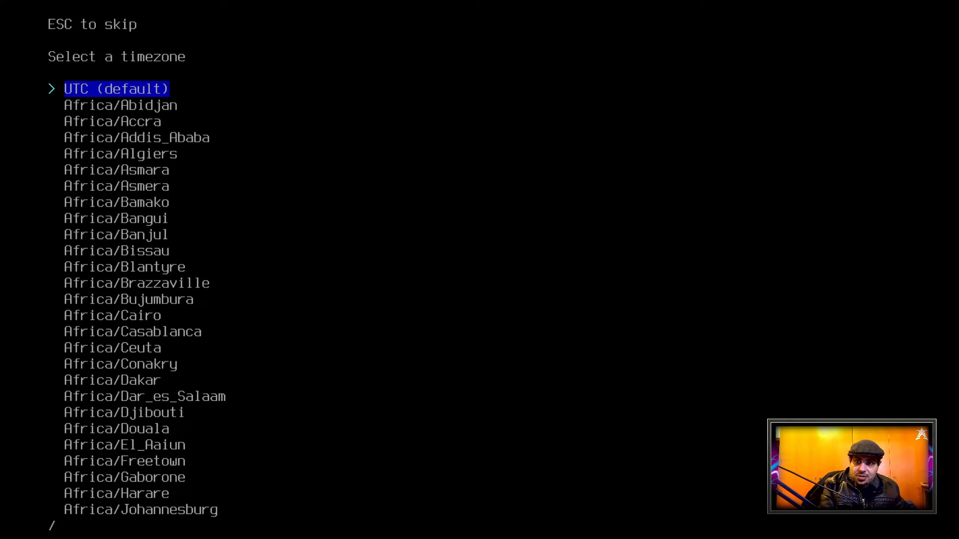
{"action": "type", "text": "asia"}
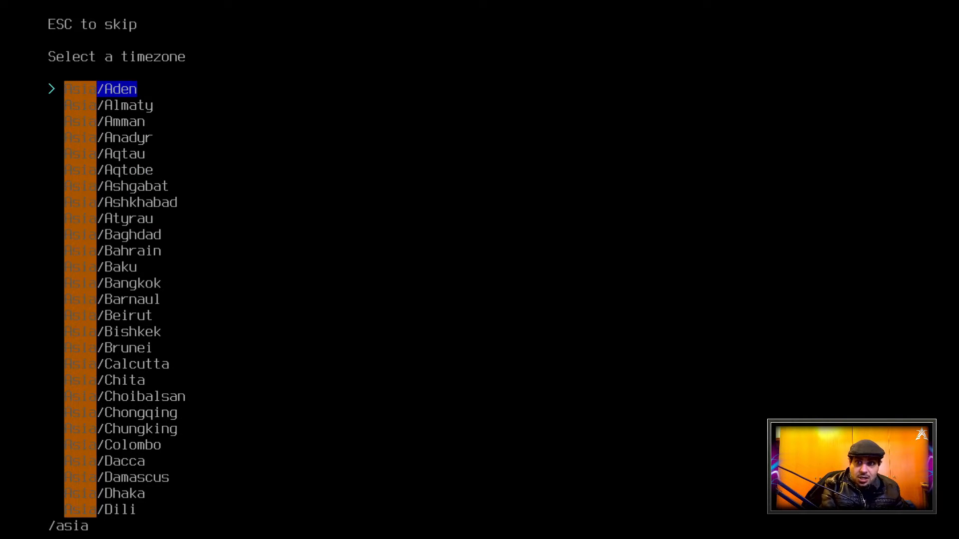
{"action": "type", "text": "/be"}
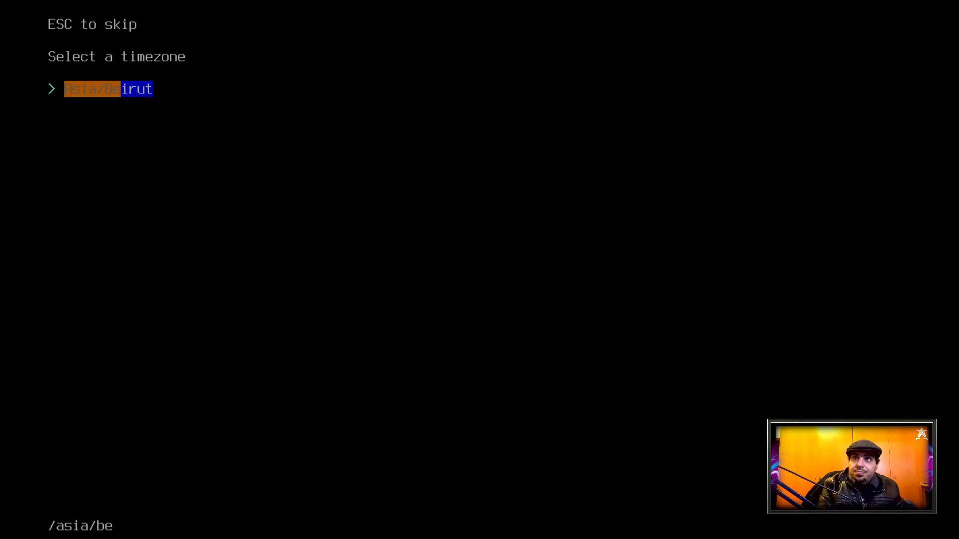
{"action": "key", "text": "Return"}
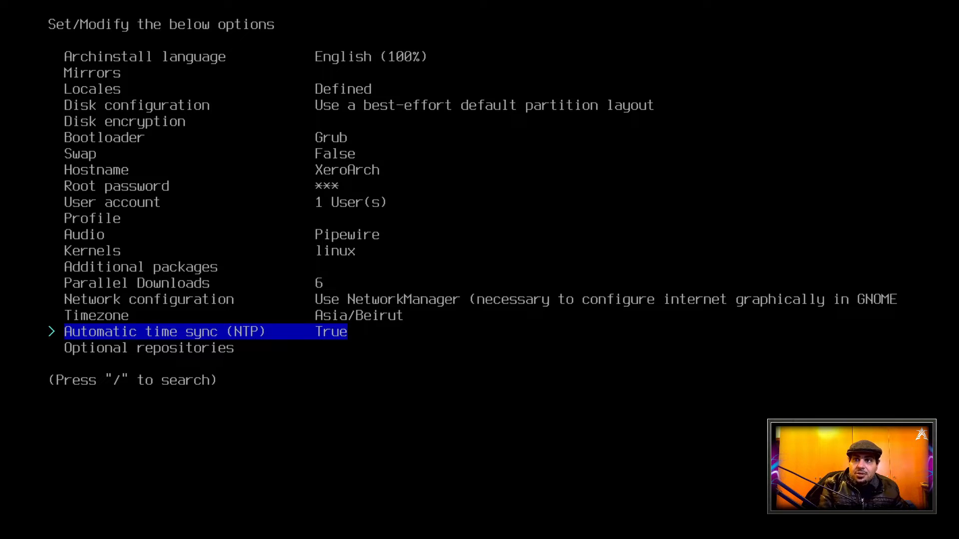
Leave automatic time sync enabled and enable the multilib optional repository
{"action": "key", "text": "Down"}
{"action": "key", "text": "Down"}
{"action": "key", "text": "Up"}
{"action": "key", "text": "Return"}
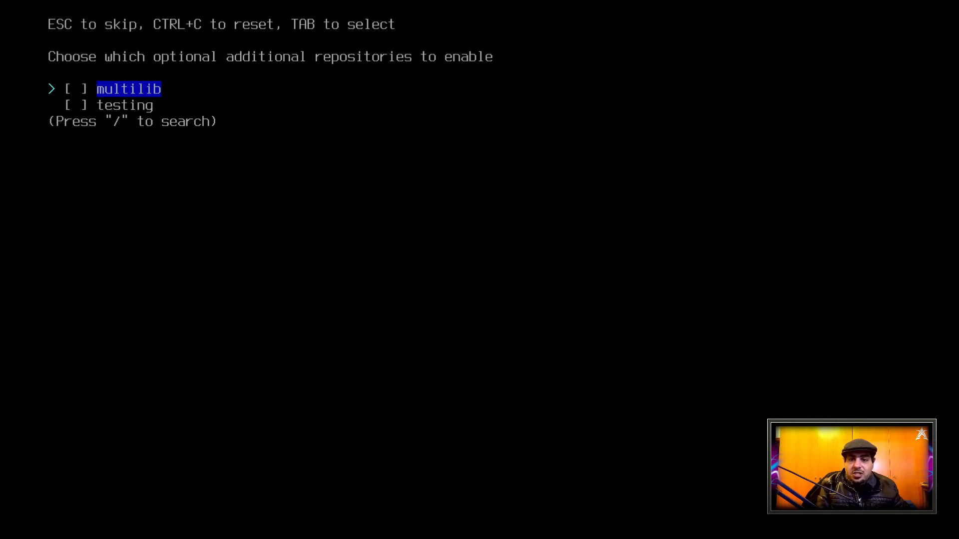
{"action": "key", "text": "Tab"}
{"action": "key", "text": "Return"}
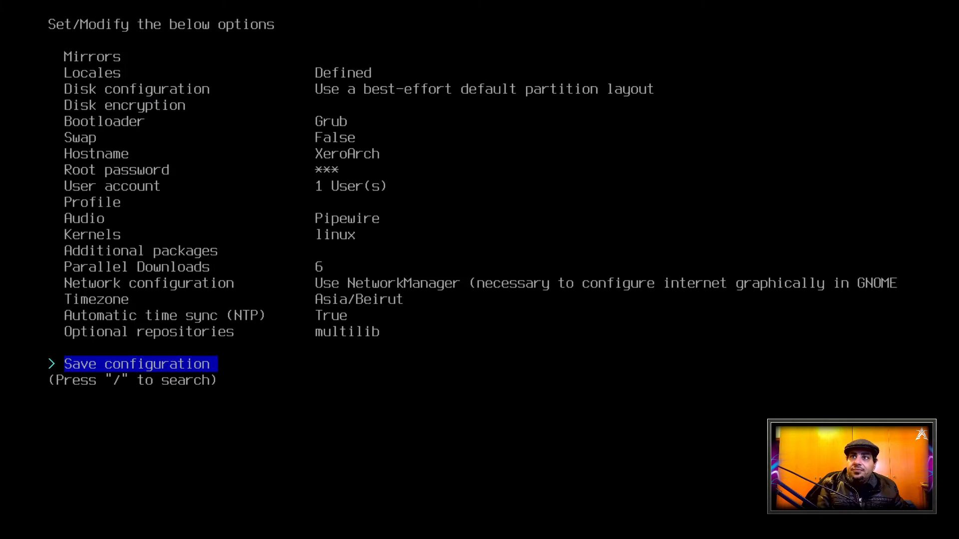
Run the installation with the chosen configuration and accept to chroot into the new system for post-installation configuration
{"action": "key", "text": "Down"}
{"action": "key", "text": "Down"}
{"action": "key", "text": "Up"}
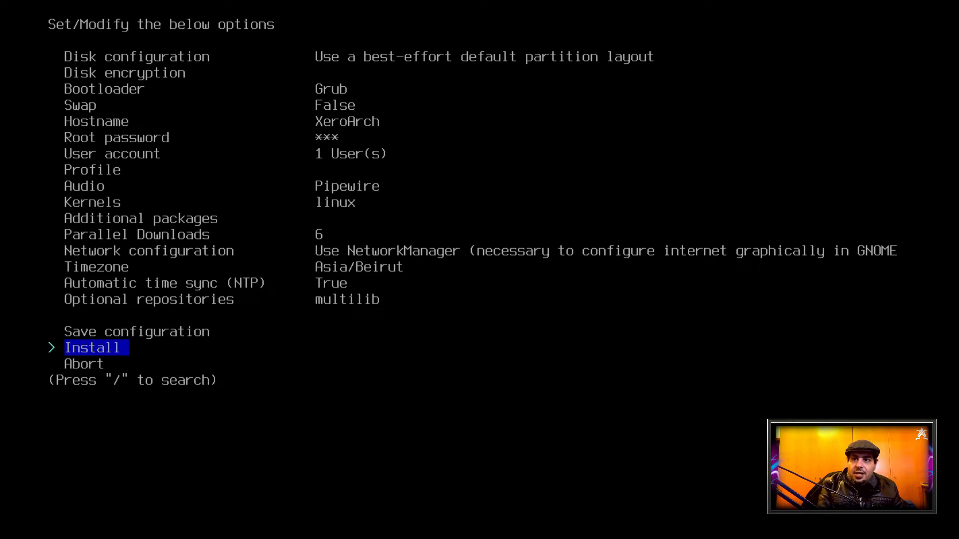
{"action": "key", "text": "Return"}
{"action": "key", "text": "Return"}
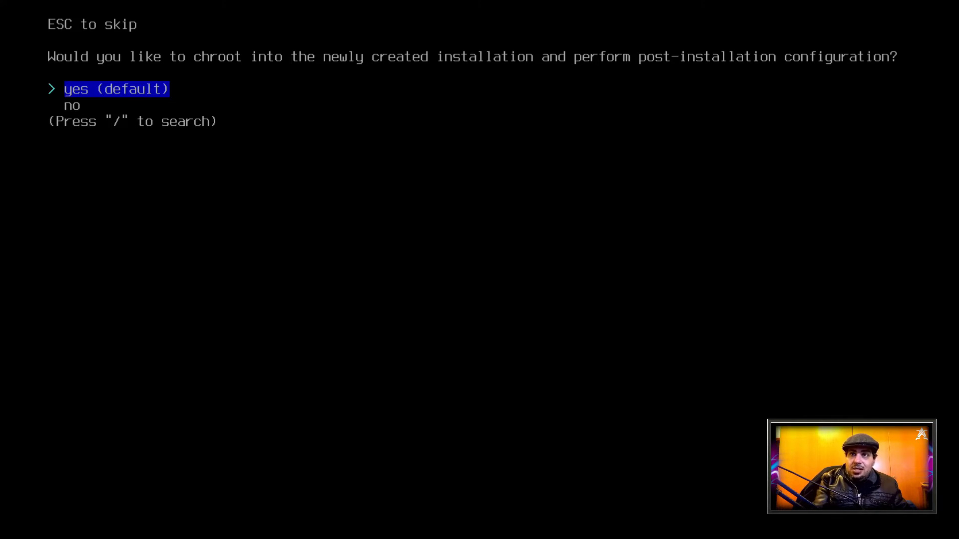
{"action": "key", "text": "Return"}
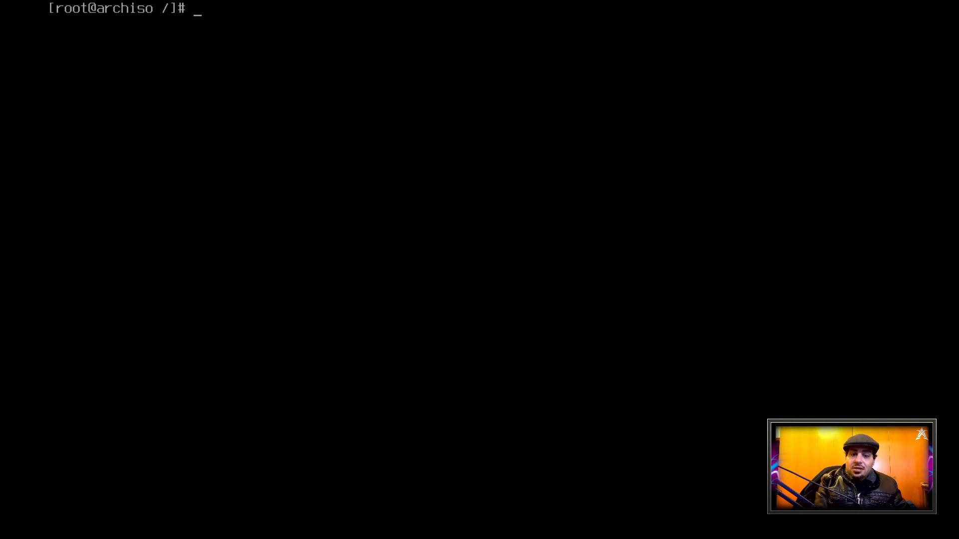
{"action": "key", "text": "Return"}
{"action": "key", "text": "Return"}
{"action": "key", "text": "Return"}
{"action": "key", "text": "Return"}
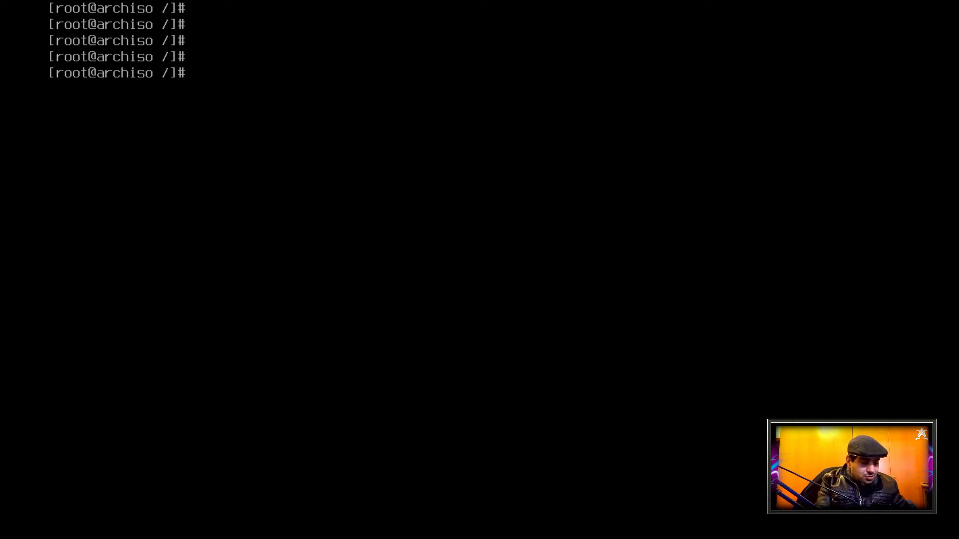
Begin a pacman -S install command at the chroot prompt with the packages kf6, qt6 and packagekit-qt6
{"action": "type", "text": "pac"}
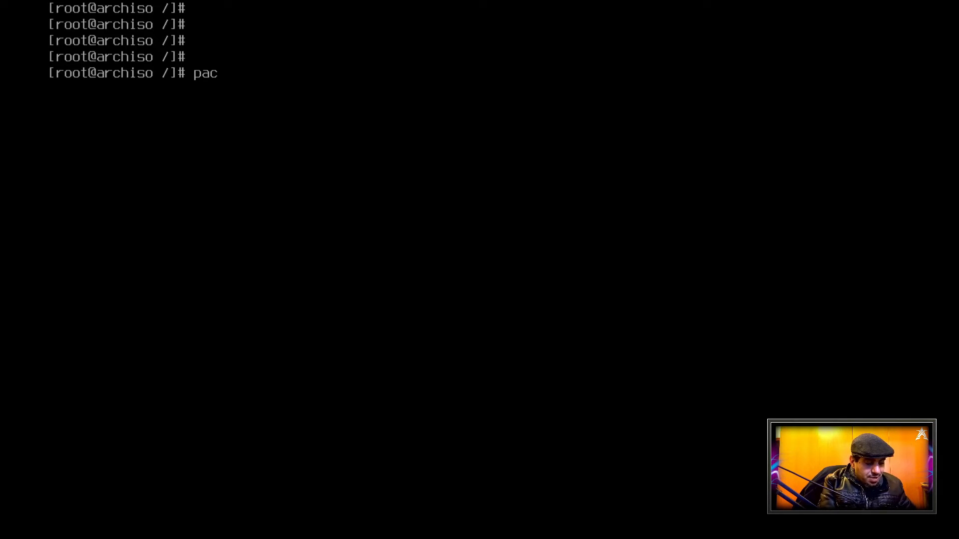
{"action": "type", "text": "man -S"}
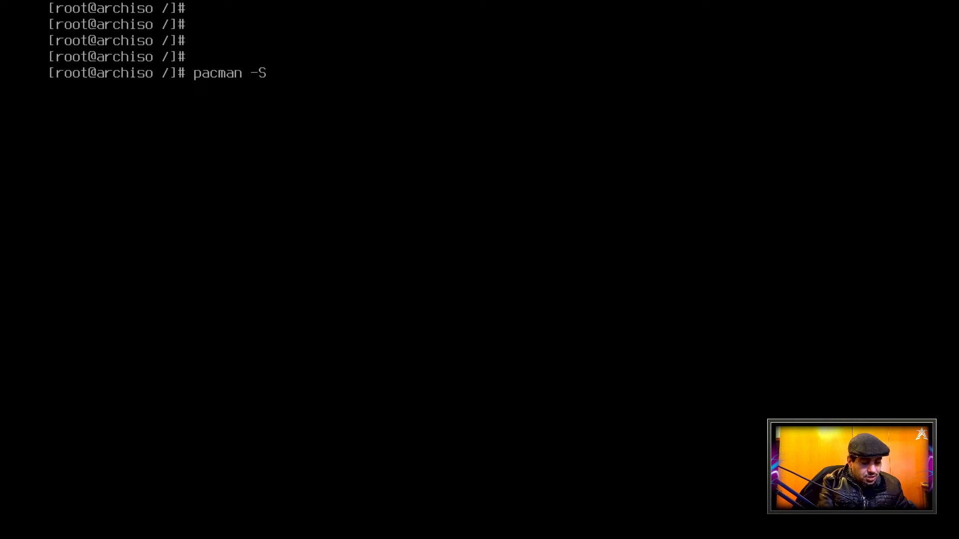
{"action": "type", "text": " kf6"}
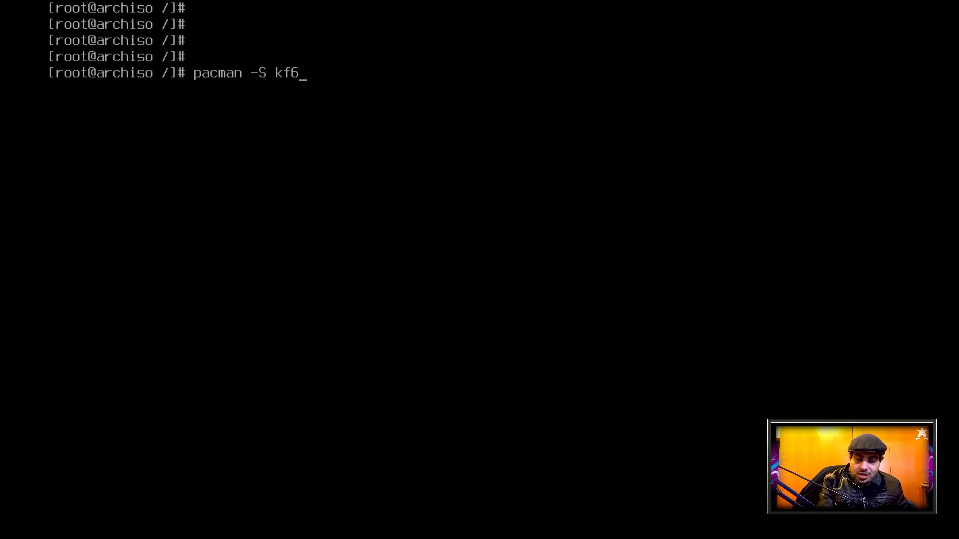
{"action": "type", "text": " qt6"}
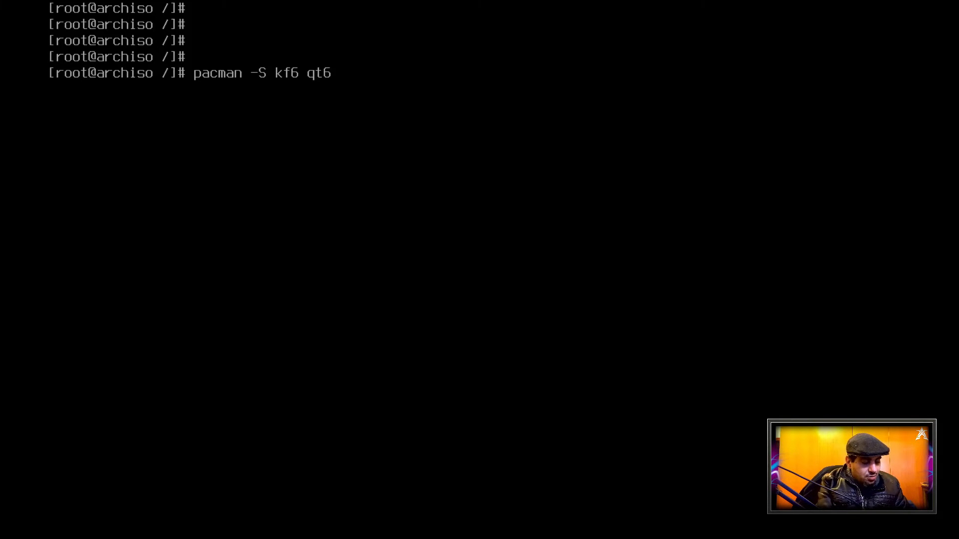
{"action": "type", "text": "pac"}
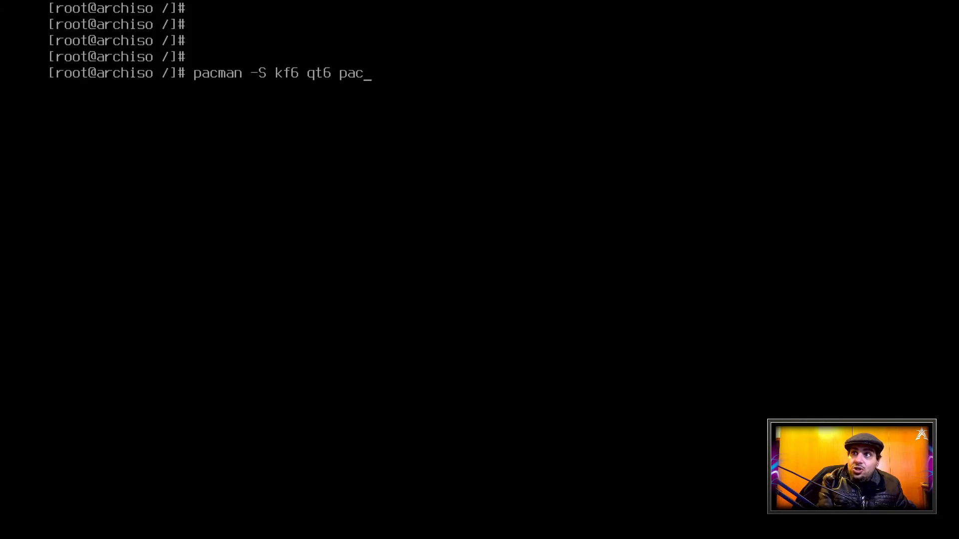
{"action": "type", "text": "kagekit-"}
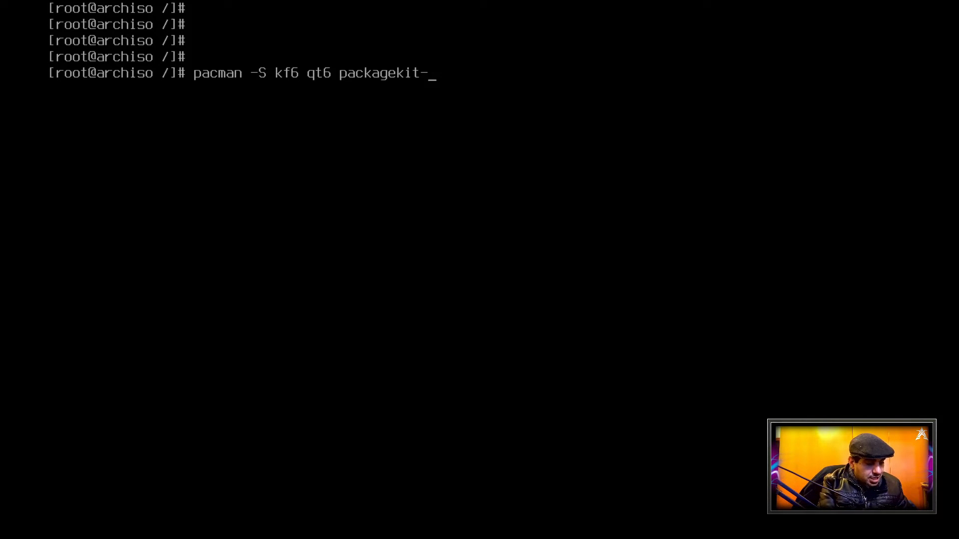
{"action": "type", "text": "qt6"}
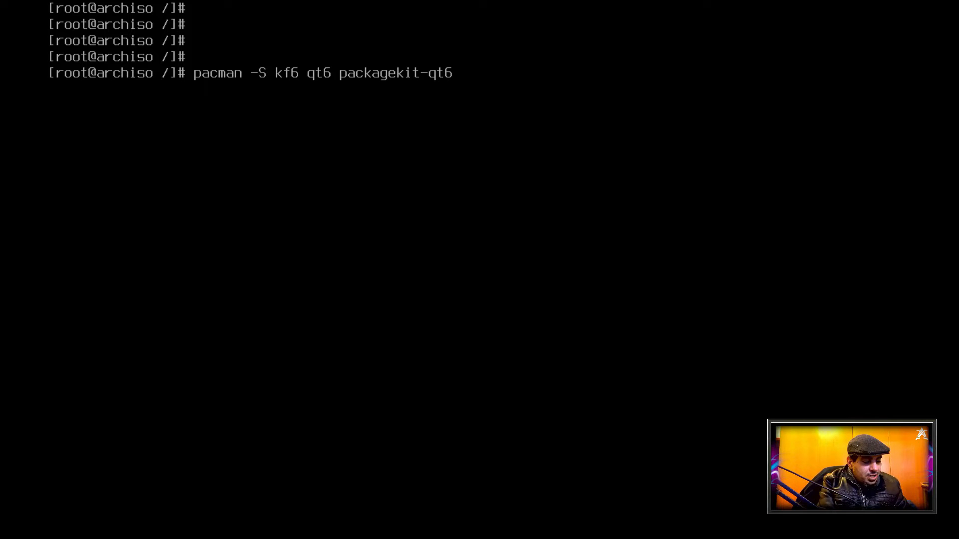
Add plasma, firefox, git and wget to the pacman command and insert the --needed option directly after -S
{"action": "type", "text": "plasma"}
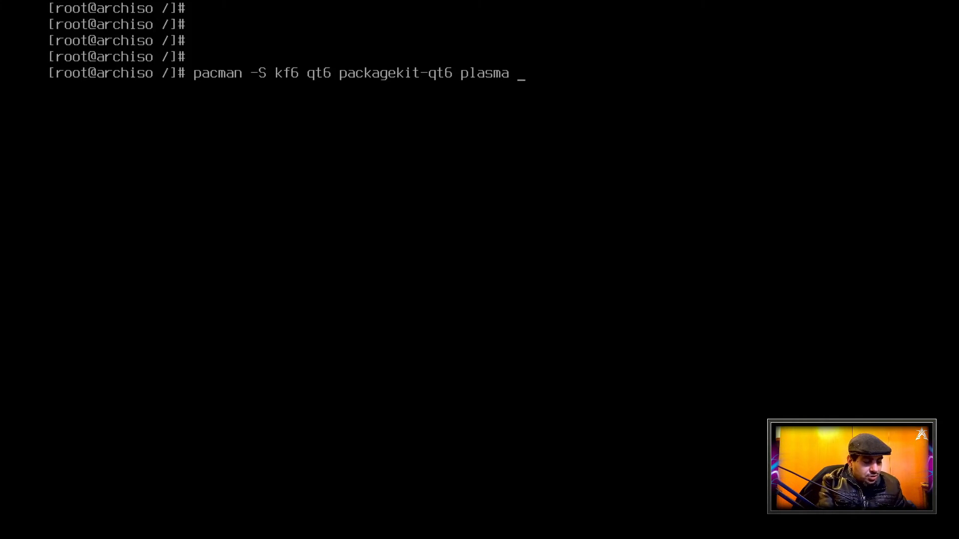
{"action": "type", "text": " firew"}
{"action": "key", "text": "BackSpace"}
{"action": "type", "text": "efox gi"}
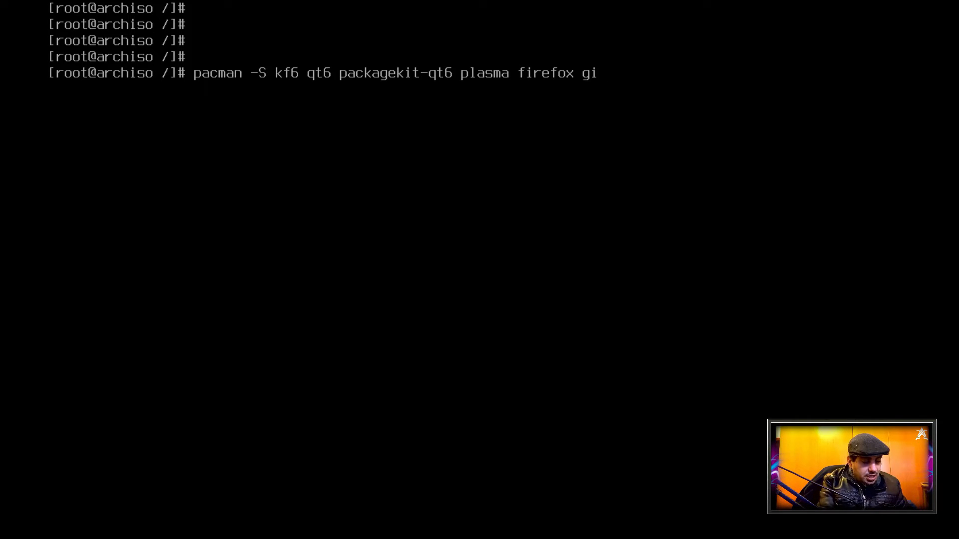
{"action": "type", "text": "t wget"}
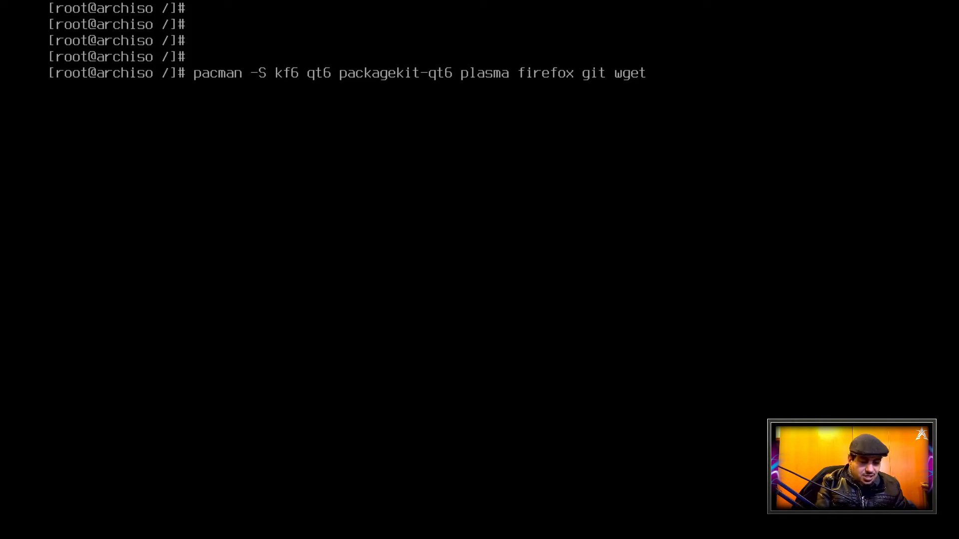
{"action": "type", "text": "--nee"}
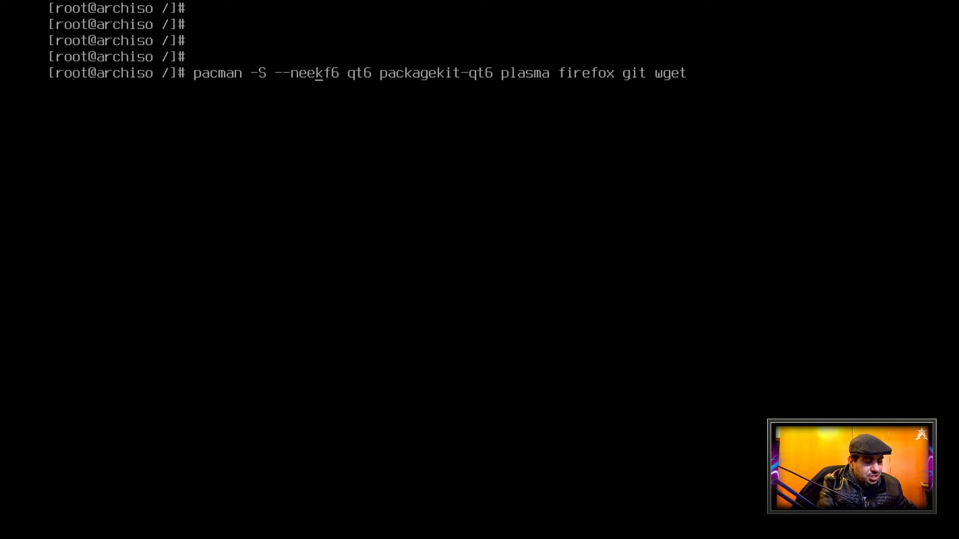
{"action": "type", "text": "ded"}
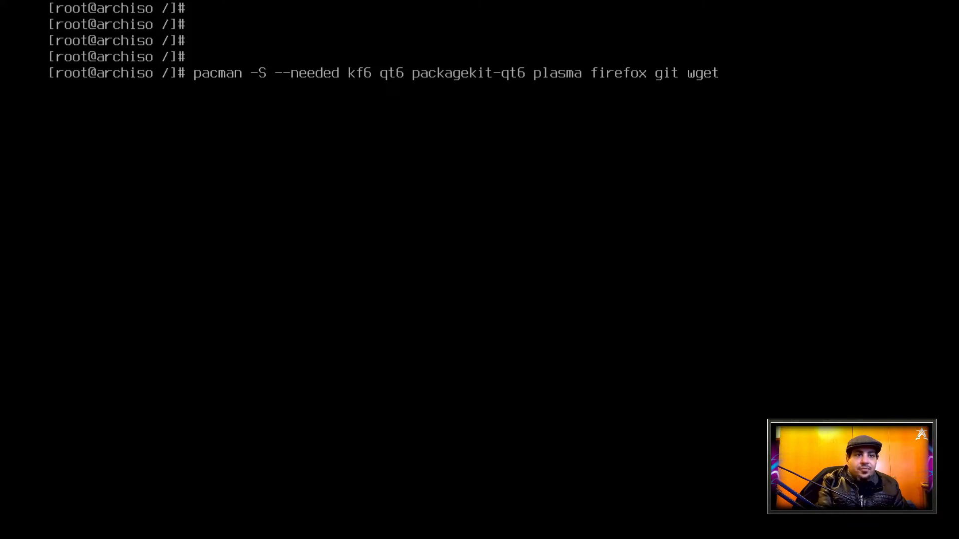
Append the kde-system, kde-network and kde-utilities groups to the pacman package list
{"action": "type", "text": "kde"}
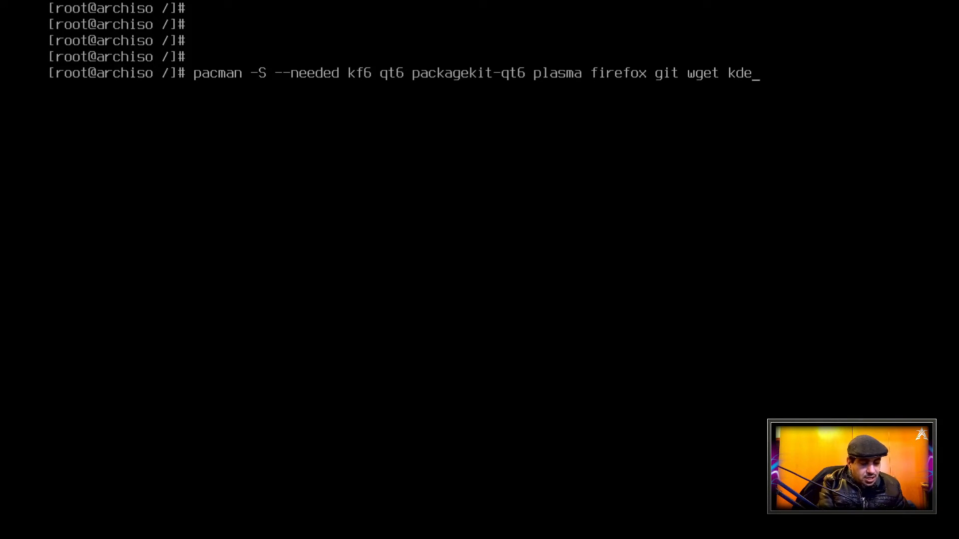
{"action": "type", "text": "-system"}
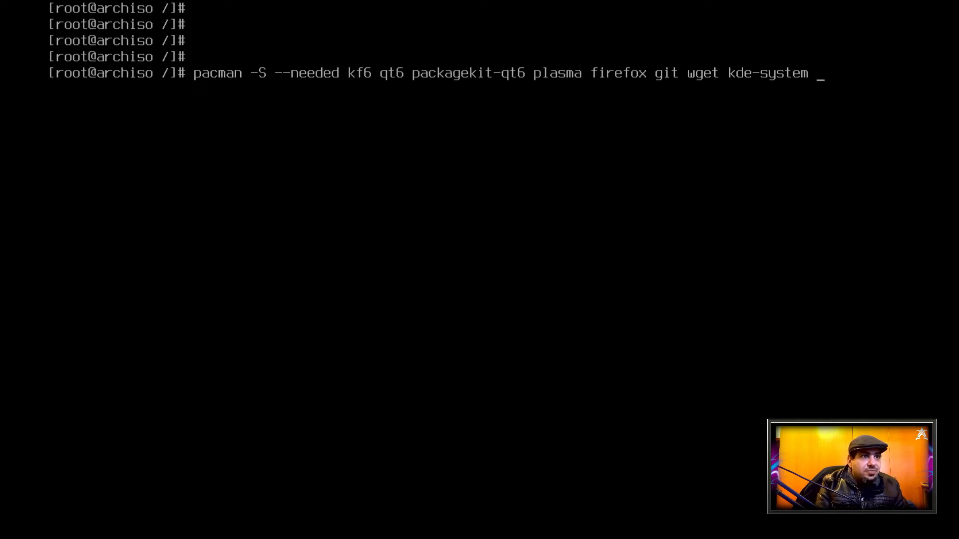
{"action": "type", "text": "kde-"}
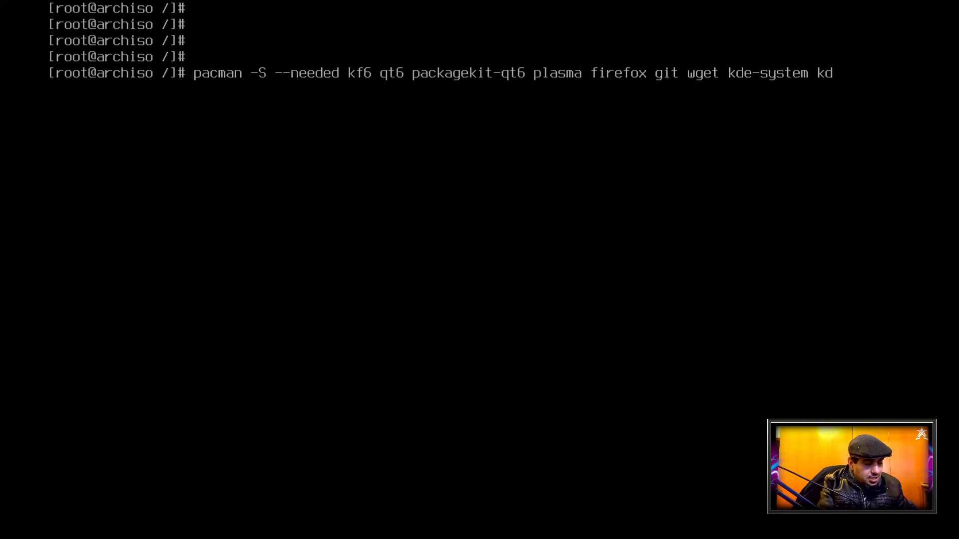
{"action": "type", "text": "net"}
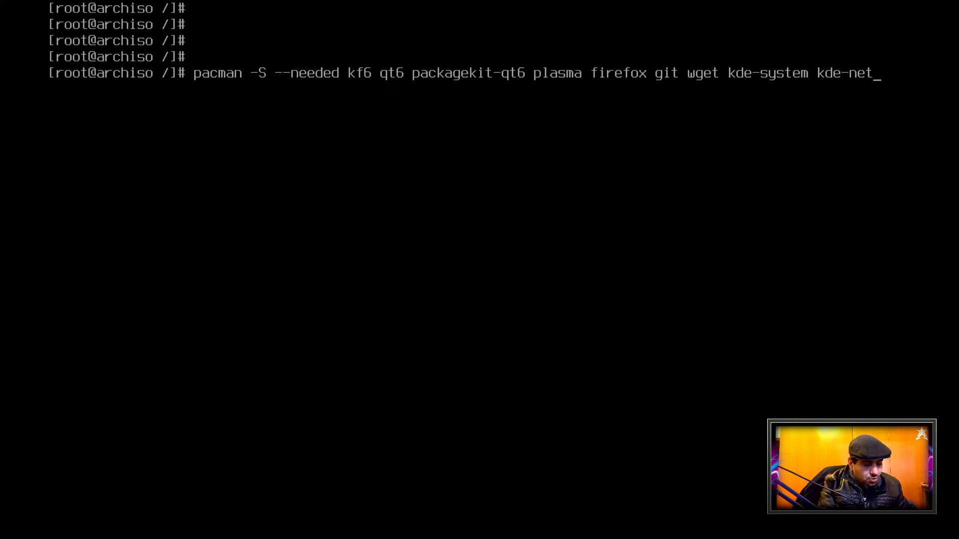
{"action": "type", "text": "work k"}
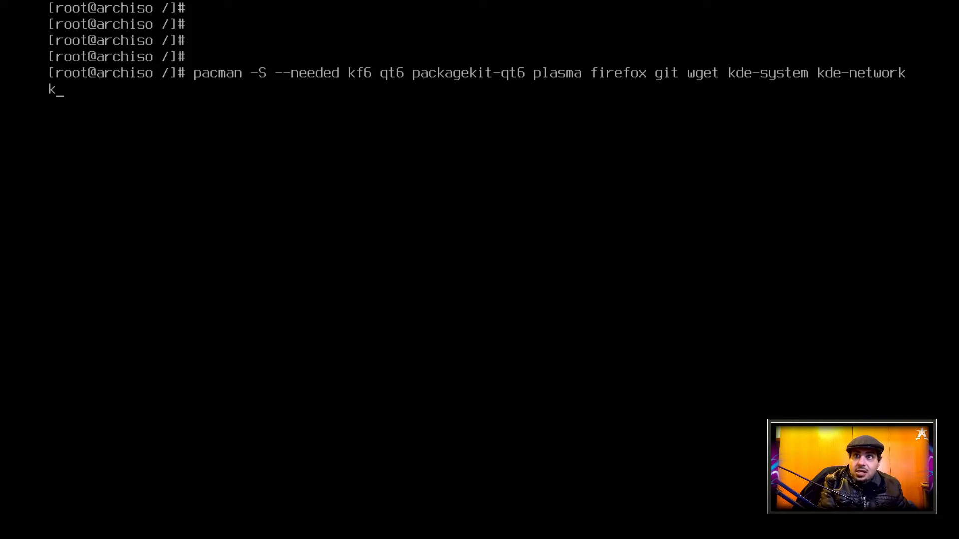
{"action": "type", "text": "de-u"}
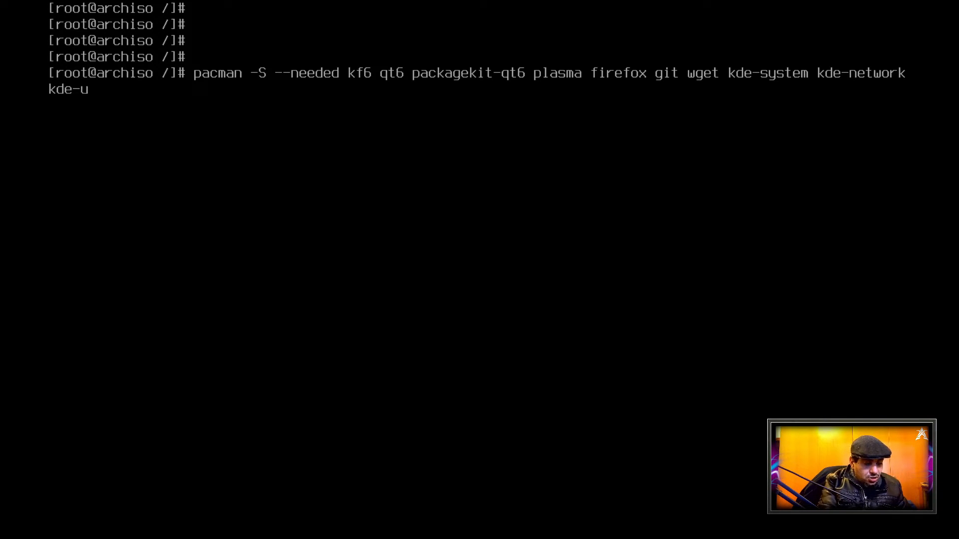
{"action": "type", "text": "tilities"}
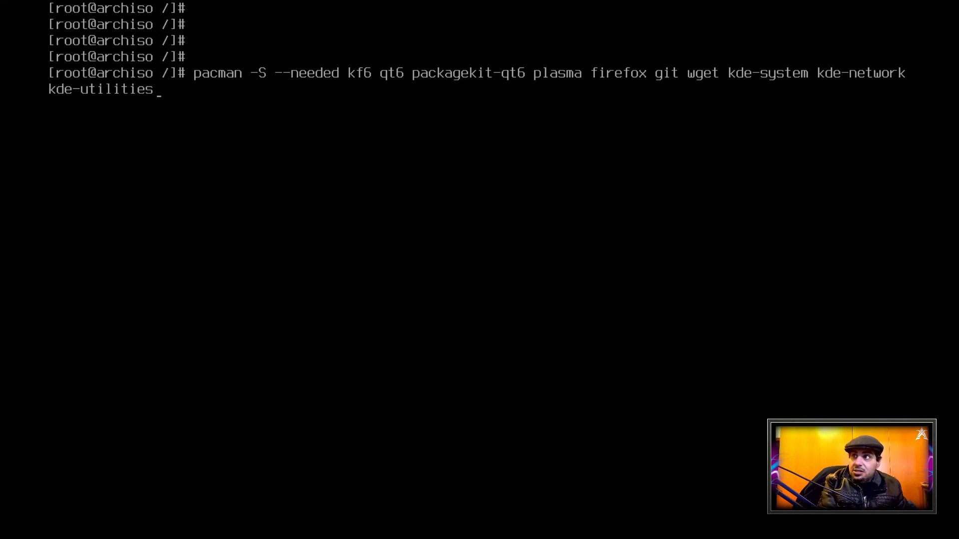
{"action": "type", "text": " kde-"}
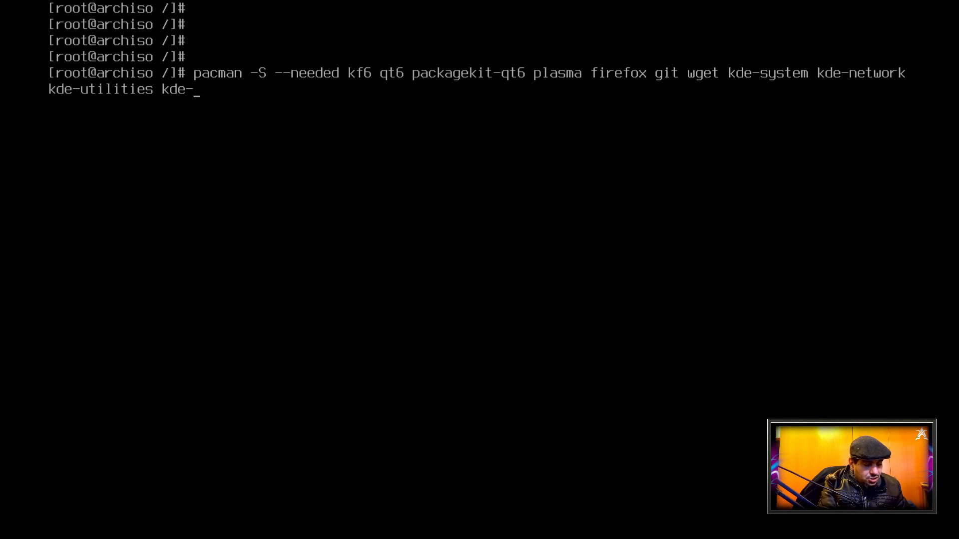
{"action": "type", "text": "graphi"}
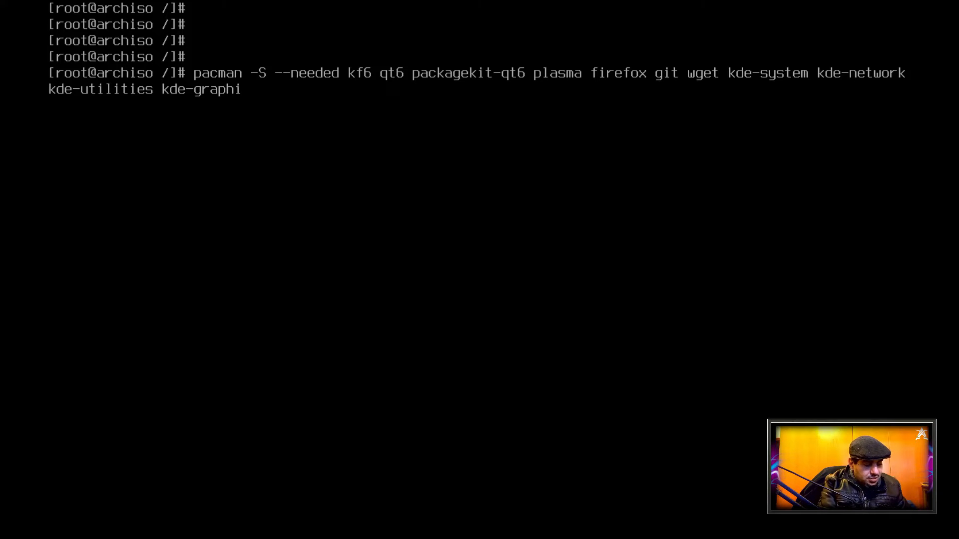
{"action": "type", "text": "cs kde-mu"}
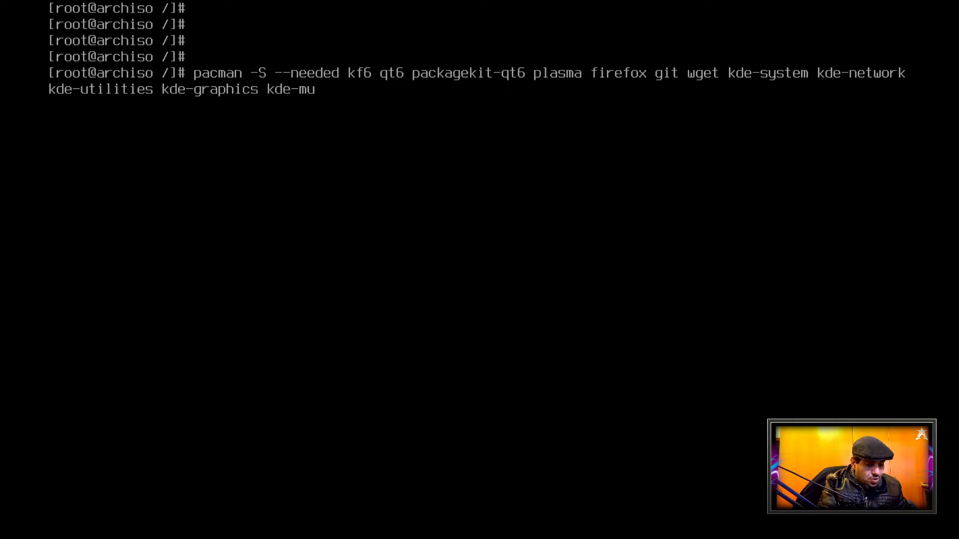
{"action": "type", "text": "ltimedia"}
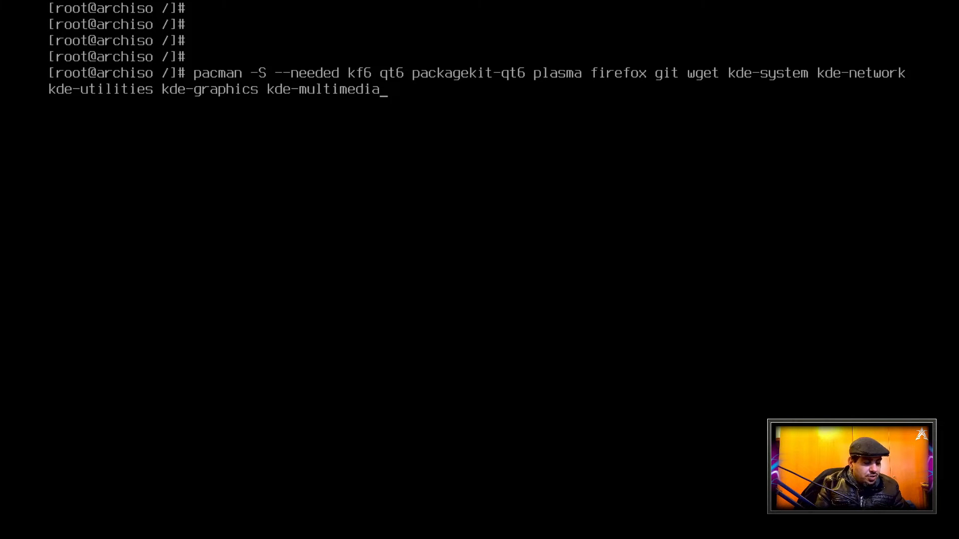
Append the nvidia-dkms, nvidia-utils and nvidia-settings driver packages to the pacman package list
{"action": "type", "text": "nvidia "}
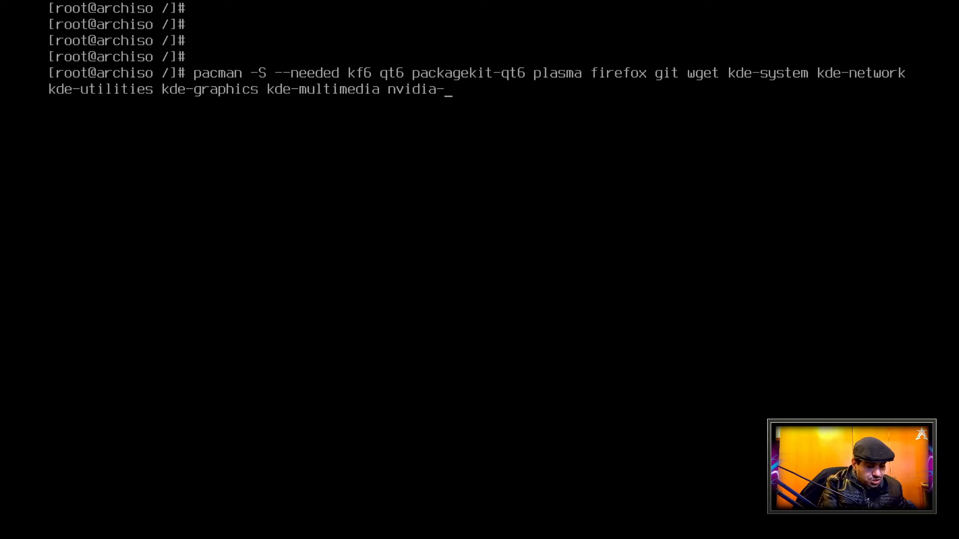
{"action": "type", "text": "dkms "}
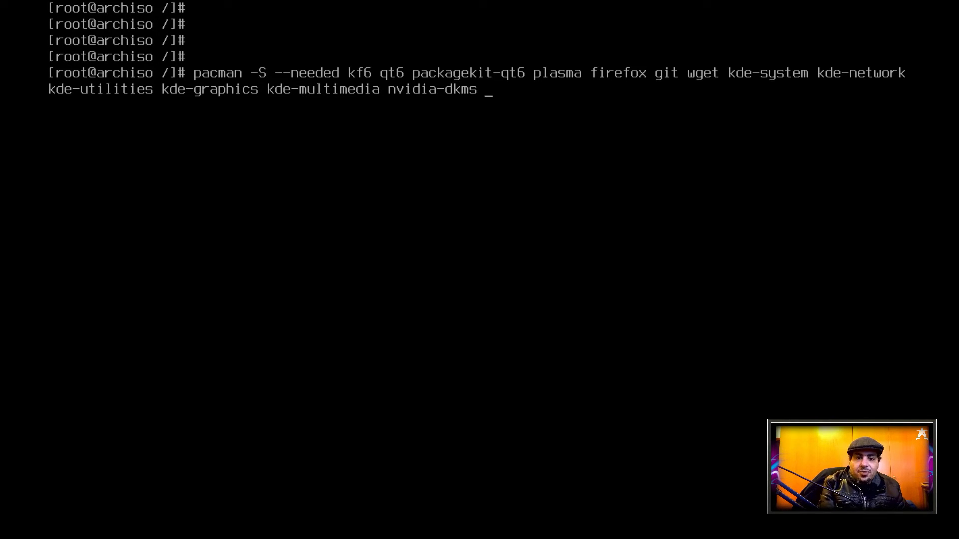
{"action": "type", "text": "nvidia"}
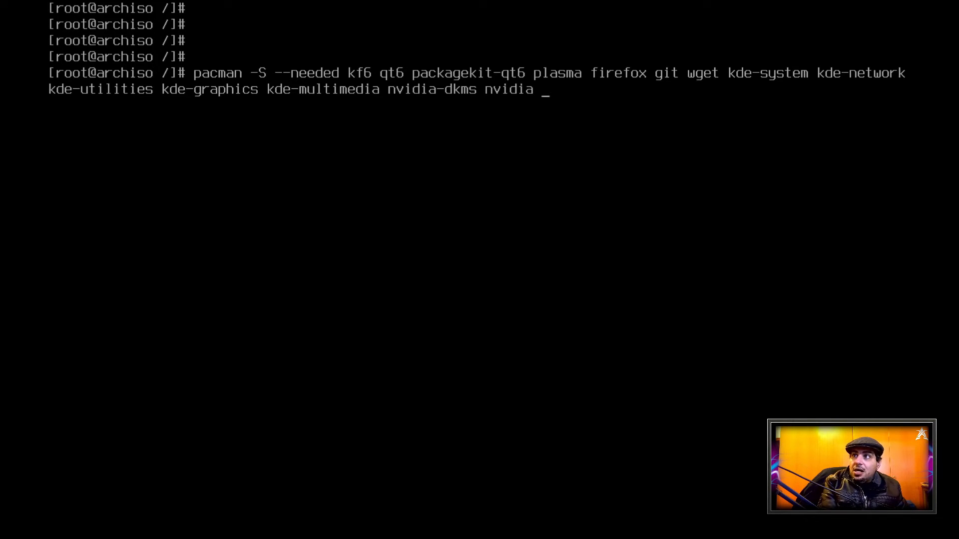
{"action": "key", "text": "BackSpace"}
{"action": "type", "text": "-utils n"}
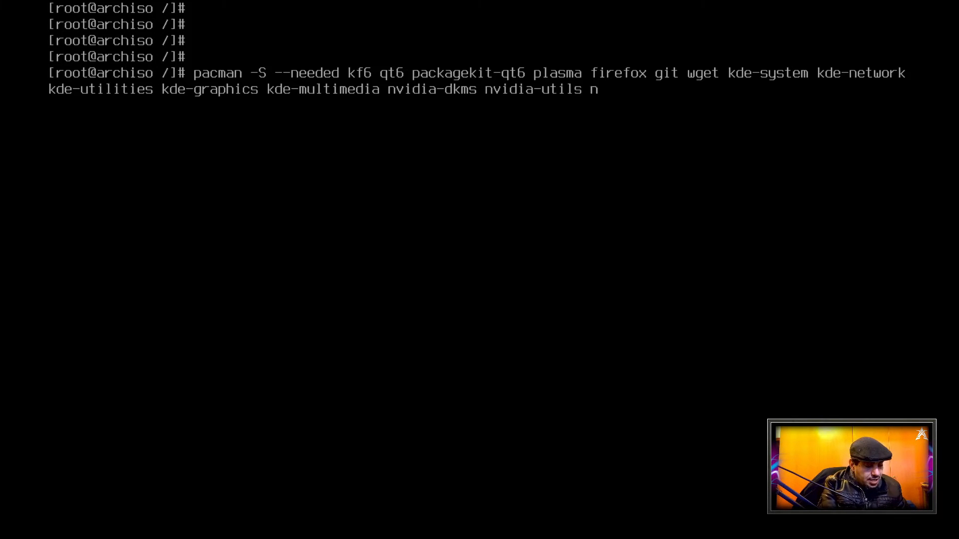
{"action": "type", "text": "vidia"}
{"action": "key", "text": "BackSpace"}
{"action": "type", "text": "-"}
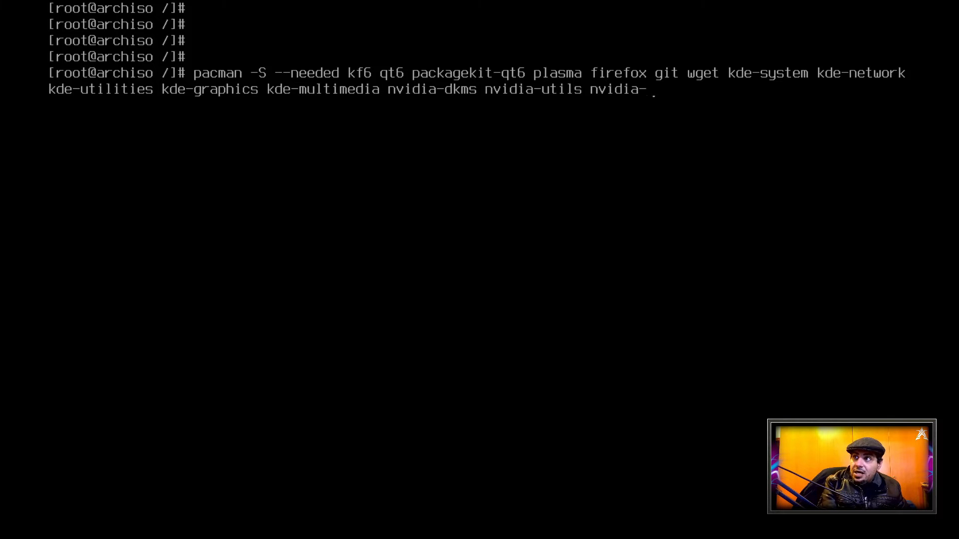
{"action": "type", "text": "settings"}
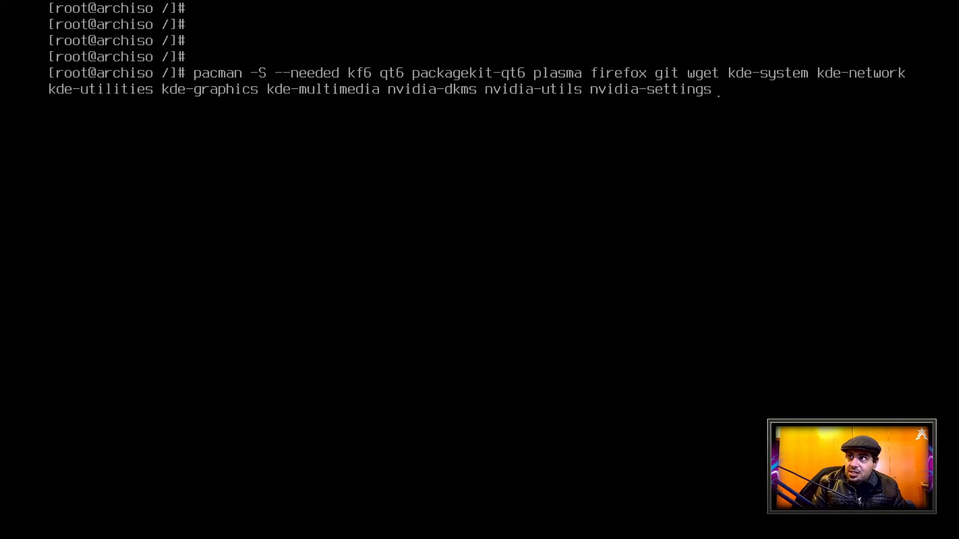
Remove the three nvidia packages from the end of the pacman command
{"action": "key", "text": "BackSpace"}
{"action": "key", "text": "BackSpace"}
{"action": "key", "text": "BackSpace"}
{"action": "key", "text": "BackSpace"}
{"action": "key", "text": "BackSpace"}
{"action": "key", "text": "BackSpace"}
{"action": "key", "text": "BackSpace"}
{"action": "key", "text": "BackSpace"}
{"action": "key", "text": "BackSpace"}
{"action": "key", "text": "BackSpace"}
{"action": "key", "text": "BackSpace"}
{"action": "key", "text": "BackSpace"}
{"action": "key", "text": "BackSpace"}
{"action": "key", "text": "BackSpace"}
{"action": "key", "text": "BackSpace"}
{"action": "key", "text": "BackSpace"}
{"action": "key", "text": "BackSpace"}
{"action": "key", "text": "BackSpace"}
{"action": "key", "text": "BackSpace"}
{"action": "key", "text": "BackSpace"}
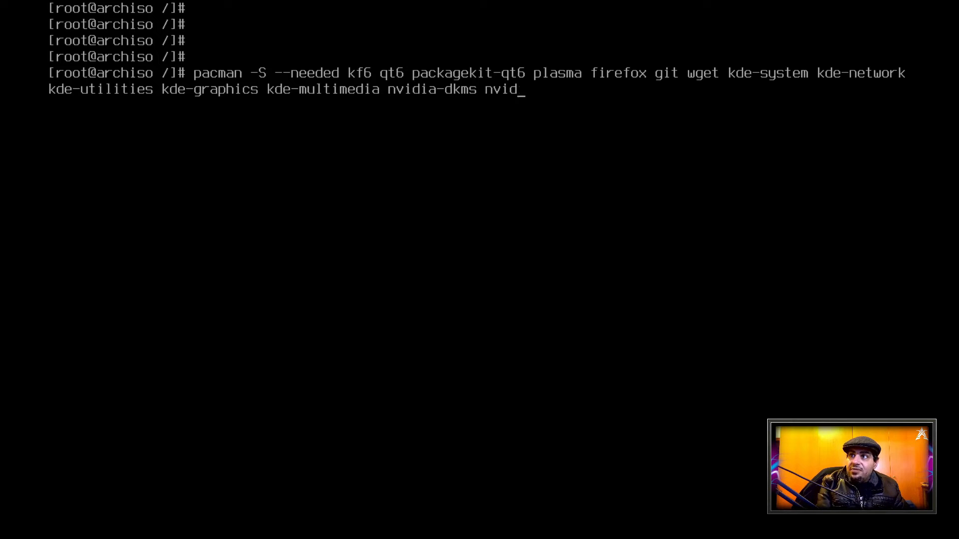
{"action": "key", "text": "BackSpace"}
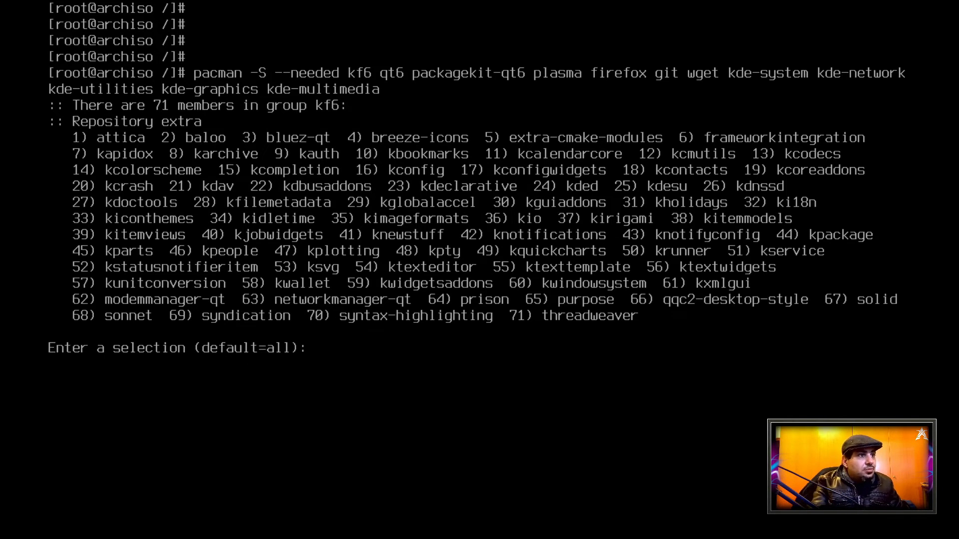
Accept the default selection of all members for the kf6 and qt6 groups
{"action": "key", "text": "Return"}
{"action": "key", "text": "Return"}
Select plasma group members 1-3, 5-12, 14-21, 23-24, 26-35, 37, 41-42, 44, 48-50, 52-57 and 59 by number
{"action": "type", "text": "1 2 3 5 6 7 8 9 10 11 12 14 15 16 17 18 19 20 21 23 24 26 27 28 29 30 31 32 33 34 35 37 41 42 44 48 49 50 52 53 54 55 56 57 59"}
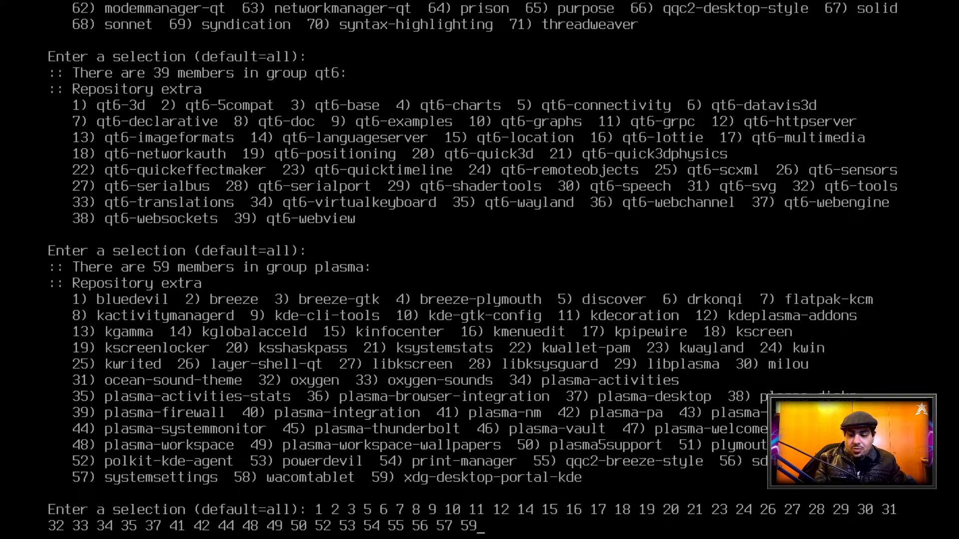
{"action": "key", "text": "Return"}
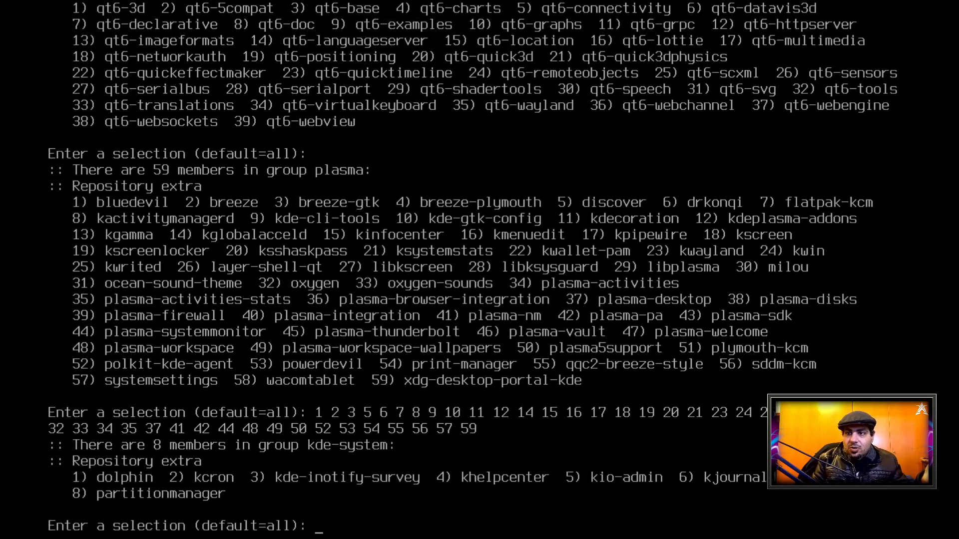
Select members 1, 2 and 5 (dolphin, kcron and kio-admin) from the kde-system group
{"action": "type", "text": "1"}
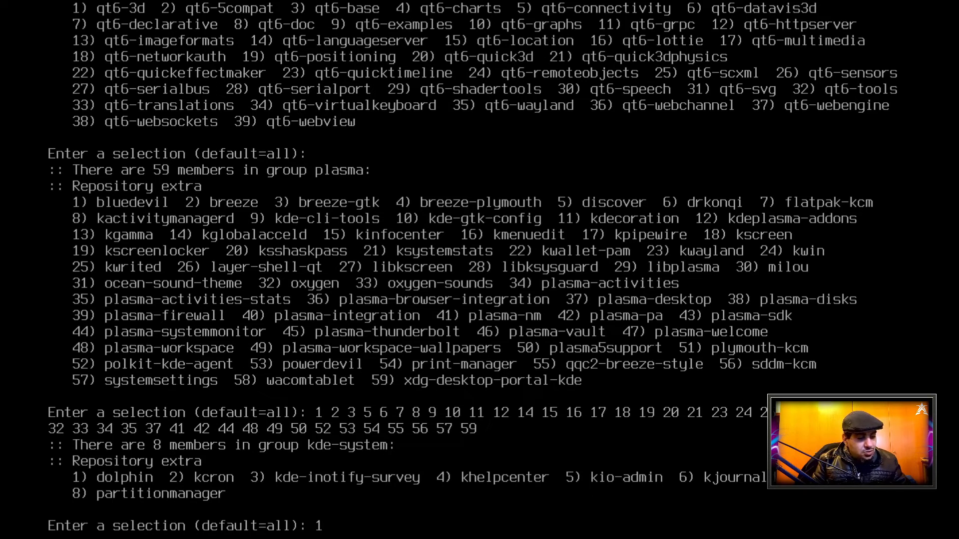
{"action": "type", "text": " 2 5"}
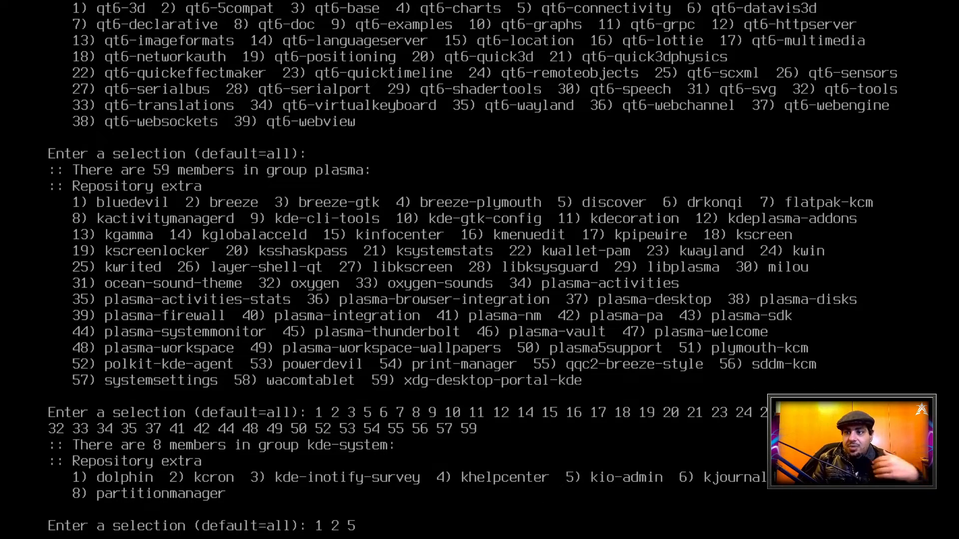
{"action": "key", "text": "Return"}
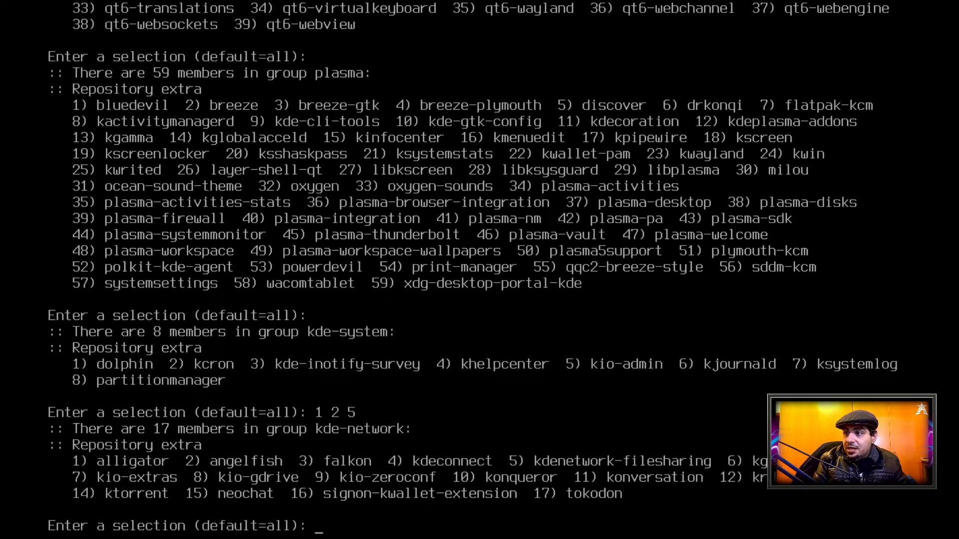
Select members 4, 5, 6, 7, 9 and 17 from the kde-network group and proceed with the package installation
{"action": "type", "text": "4 5 "}
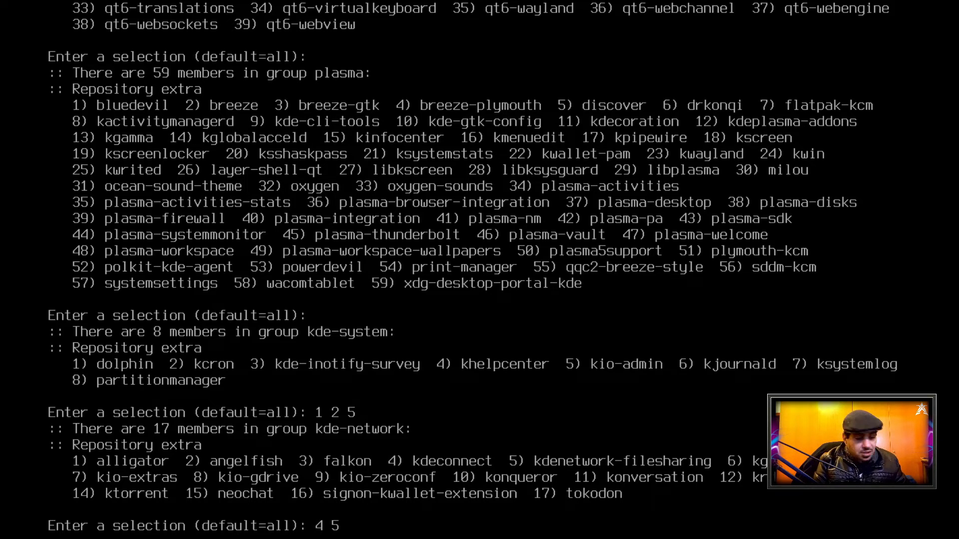
{"action": "type", "text": "6"}
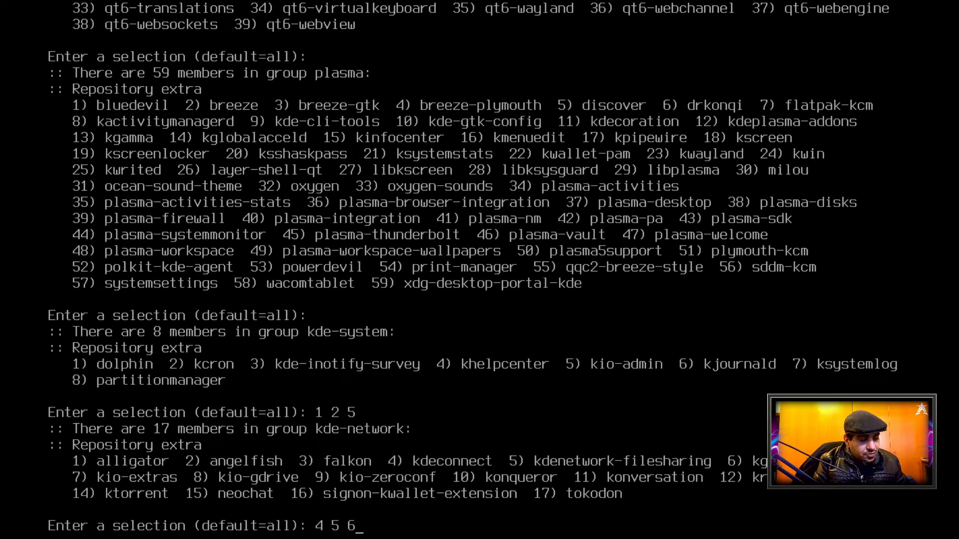
{"action": "type", "text": " 7"}
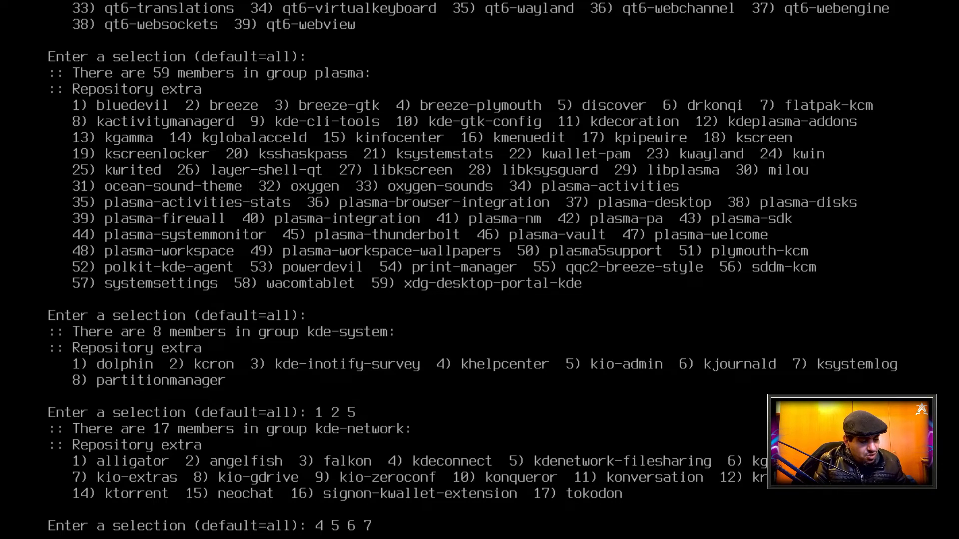
{"action": "type", "text": " 9 17"}
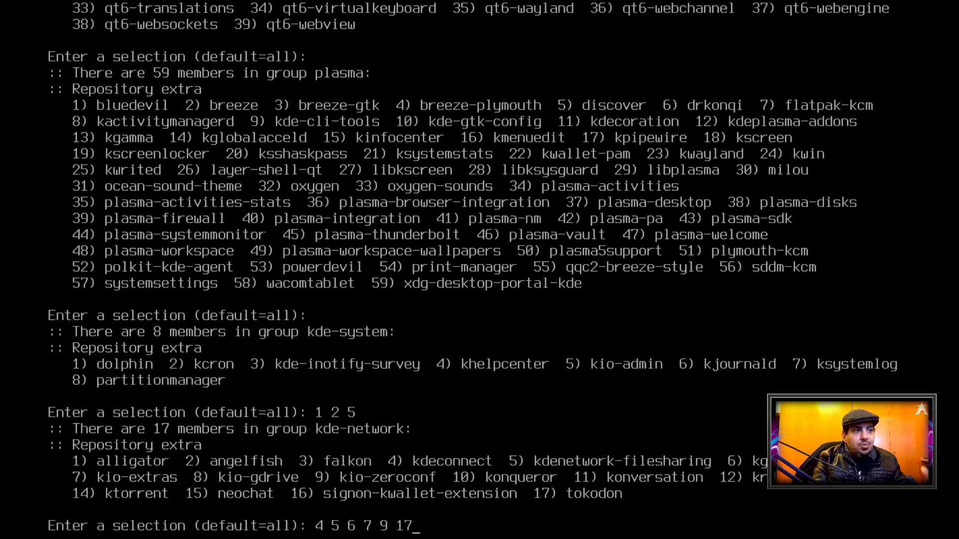
{"action": "key", "text": "Return"}
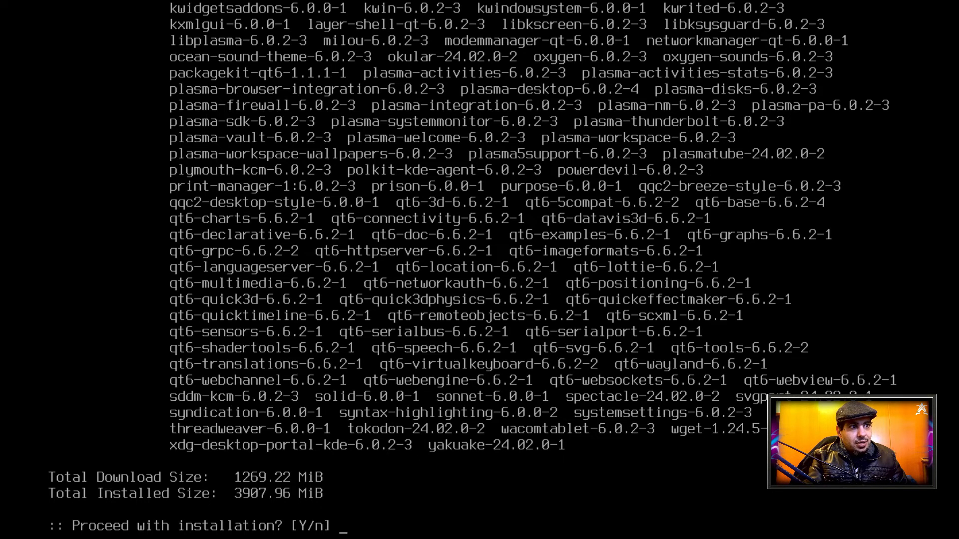
{"action": "key", "text": "Return"}
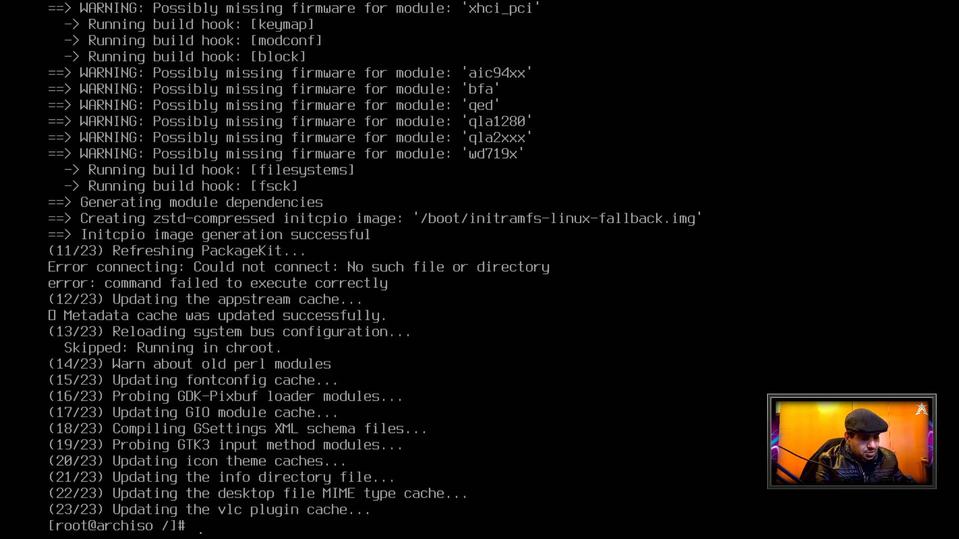
Clear the terminal and enable the sddm display manager service with systemctl
{"action": "key", "text": "ctrl+l"}
{"action": "key", "text": "Return"}
{"action": "key", "text": "Return"}
{"action": "key", "text": "Return"}
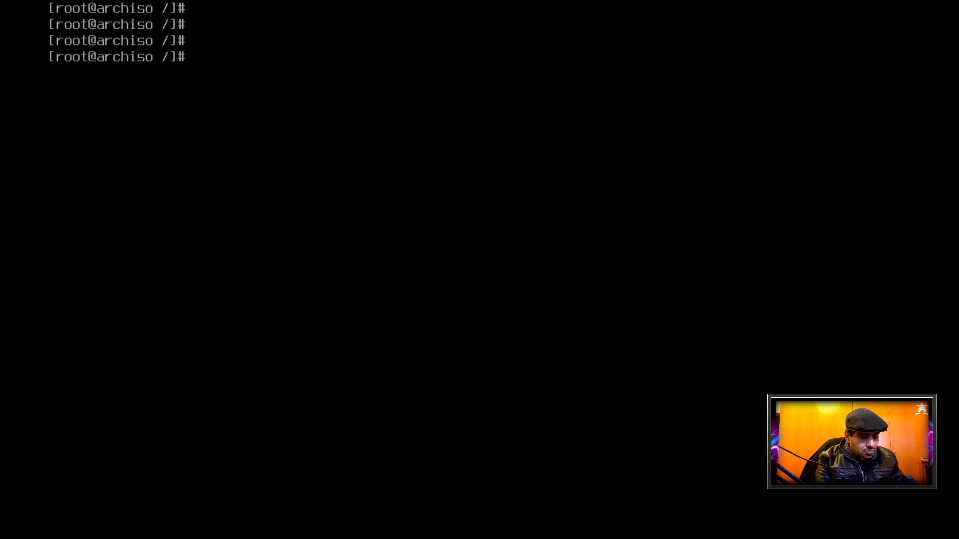
{"action": "type", "text": "systemc"}
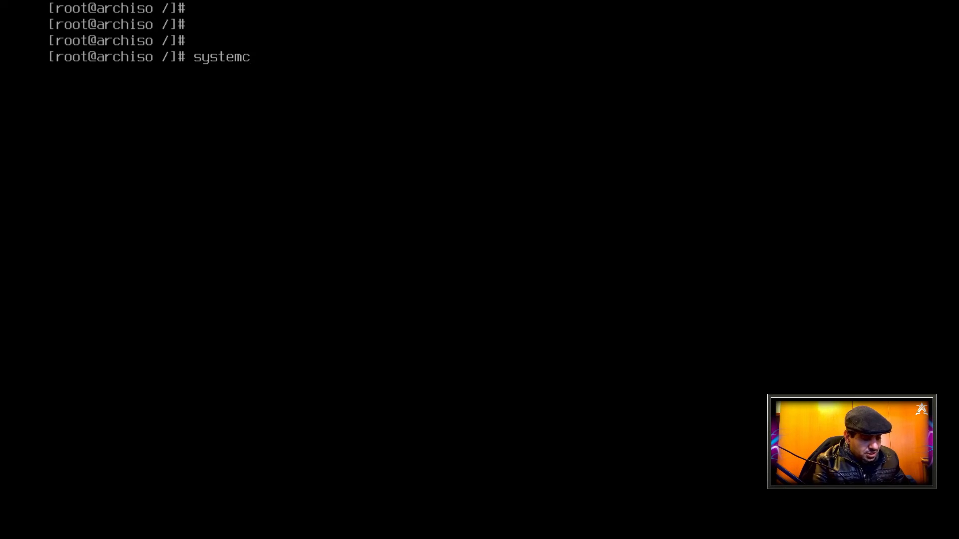
{"action": "type", "text": "tl en"}
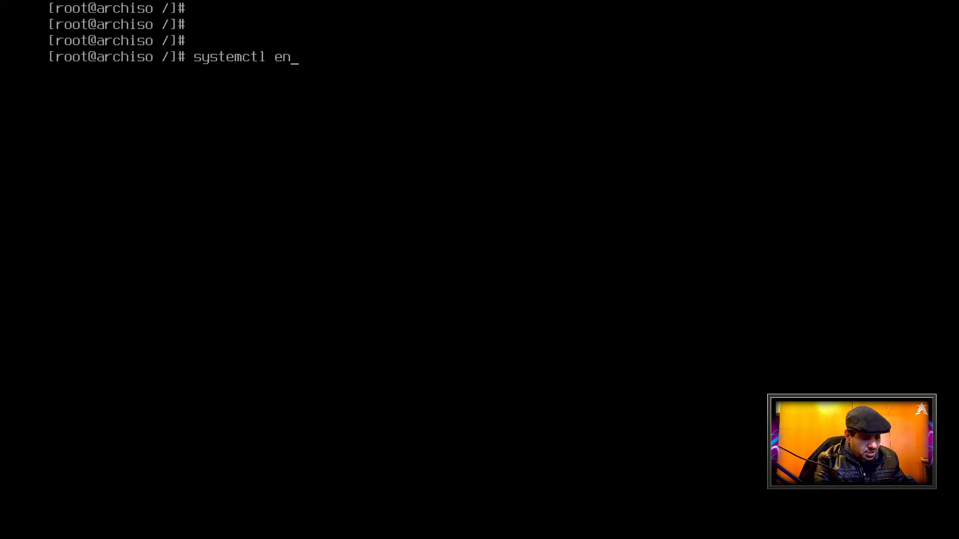
{"action": "type", "text": "able sddm"}
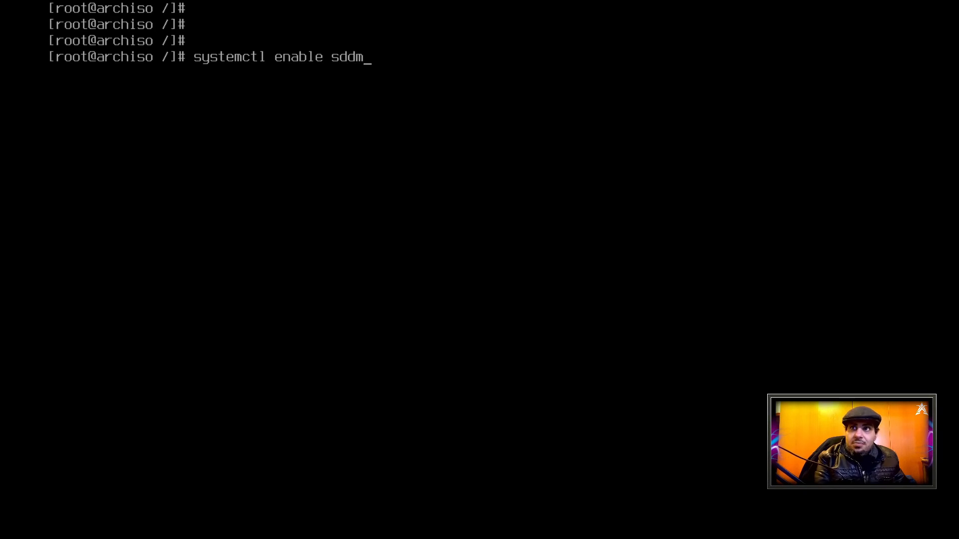
{"action": "key", "text": "Return"}
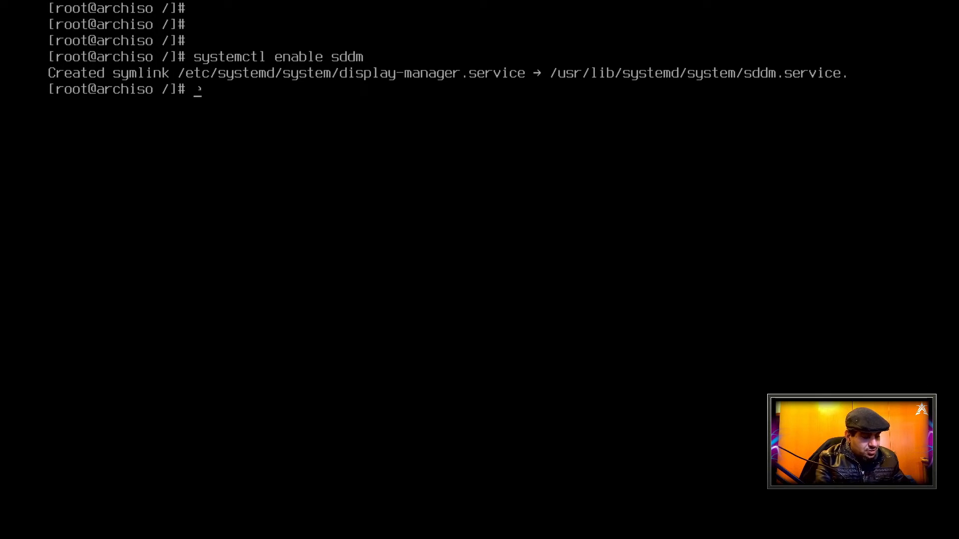
Exit the chroot environment and reboot the machine
{"action": "type", "text": "exit"}
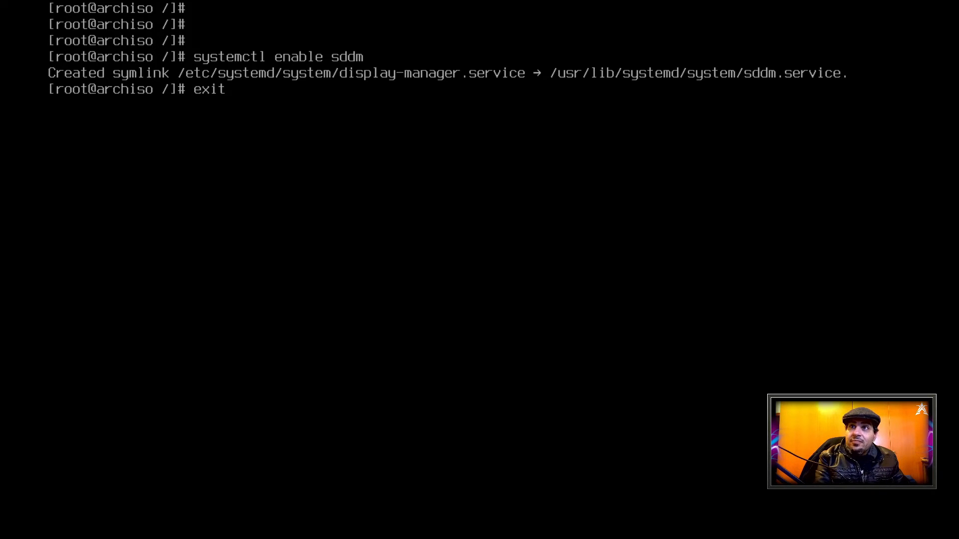
{"action": "key", "text": "Return"}
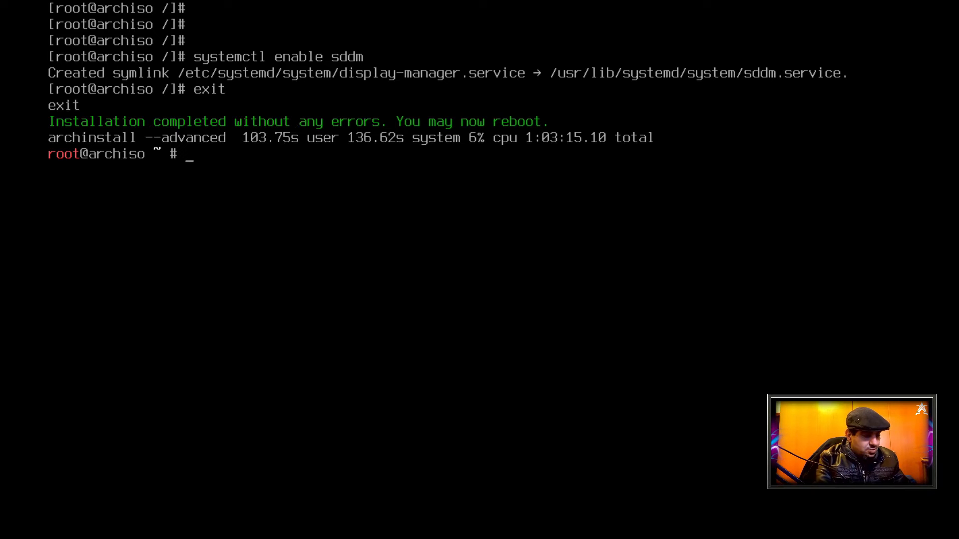
{"action": "type", "text": "reboo"}
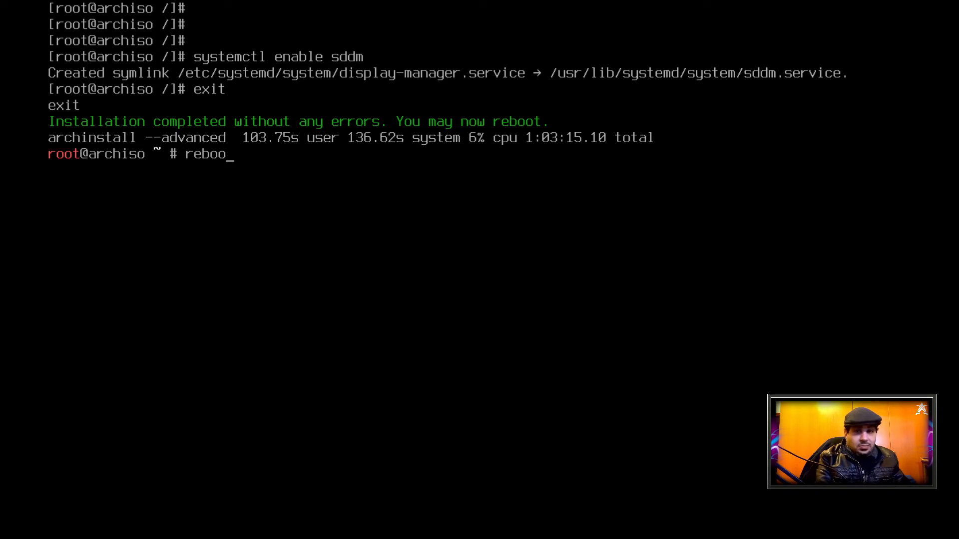
{"action": "type", "text": "t"}
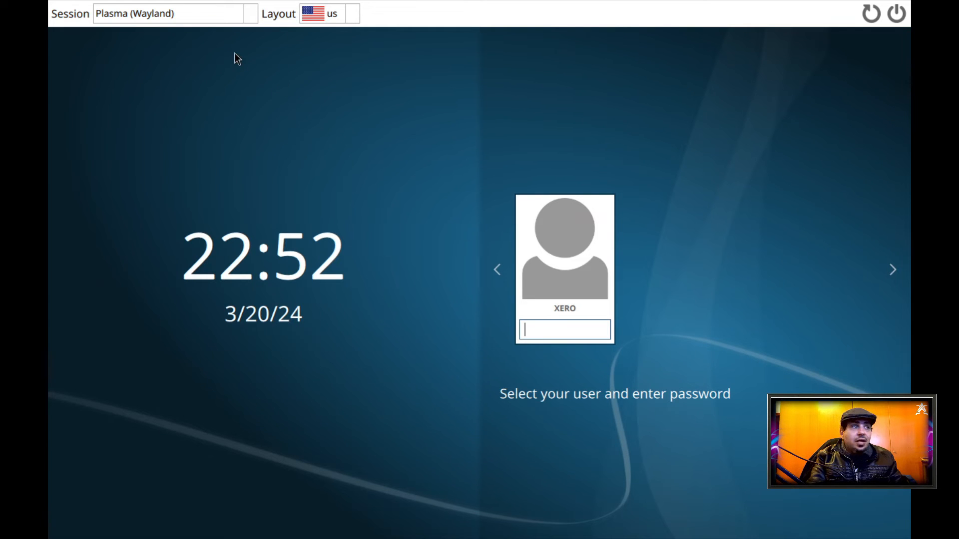
Choose the Plasma (X11) session, enter the account password and log in to the desktop
{"action": "left_click", "coordinate": [189, 17]}
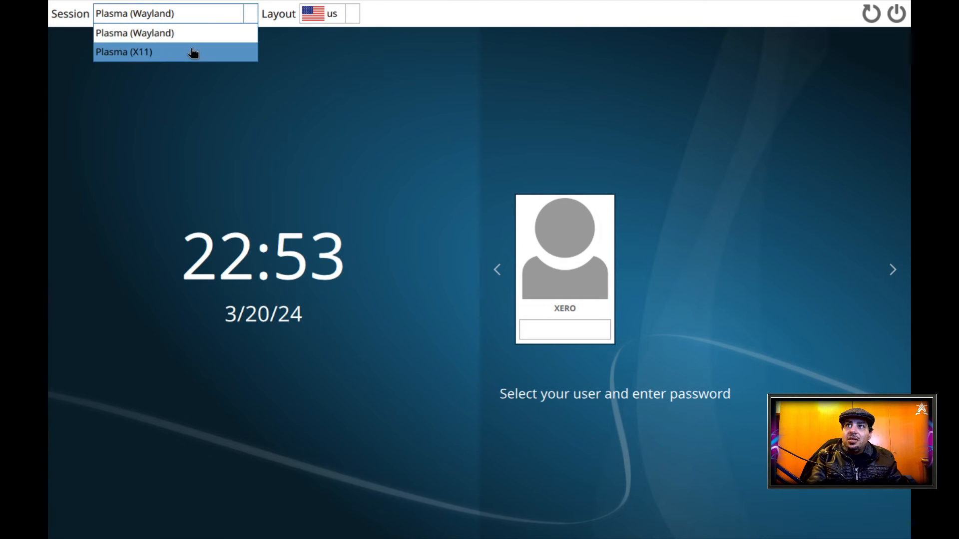
{"action": "left_click", "coordinate": [193, 52]}
{"action": "left_click", "coordinate": [560, 332]}
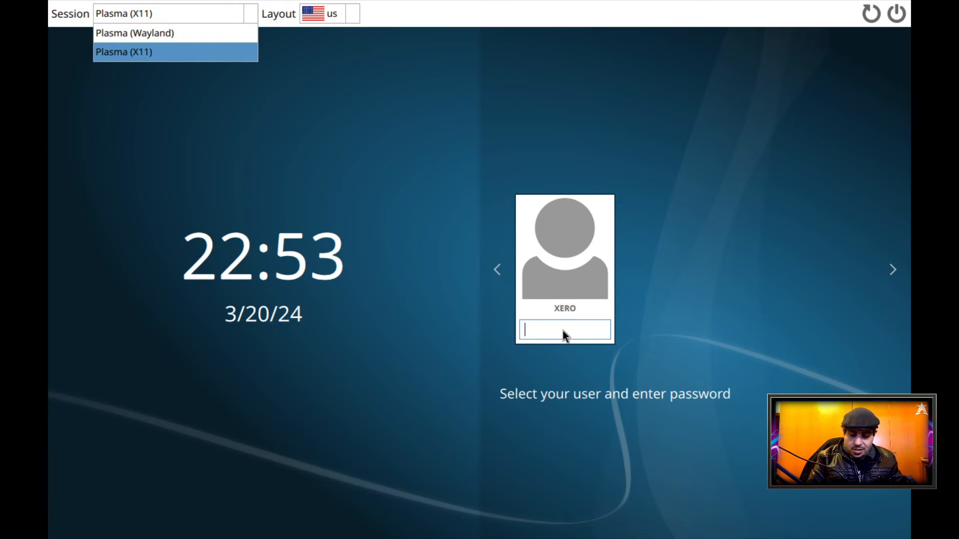
{"action": "key", "text": "Return"}
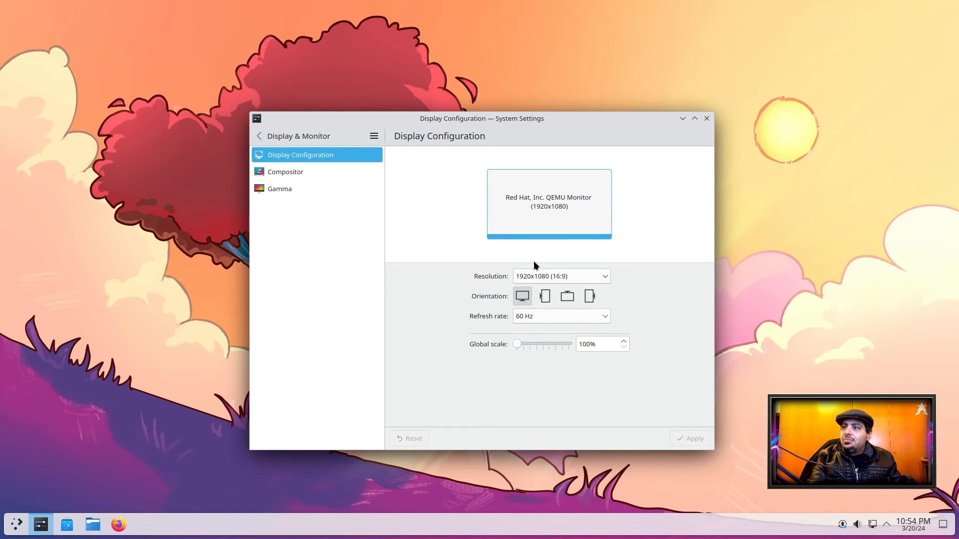
Close the display configuration window and check for available system updates in Discover
{"action": "left_click", "coordinate": [707, 120]}
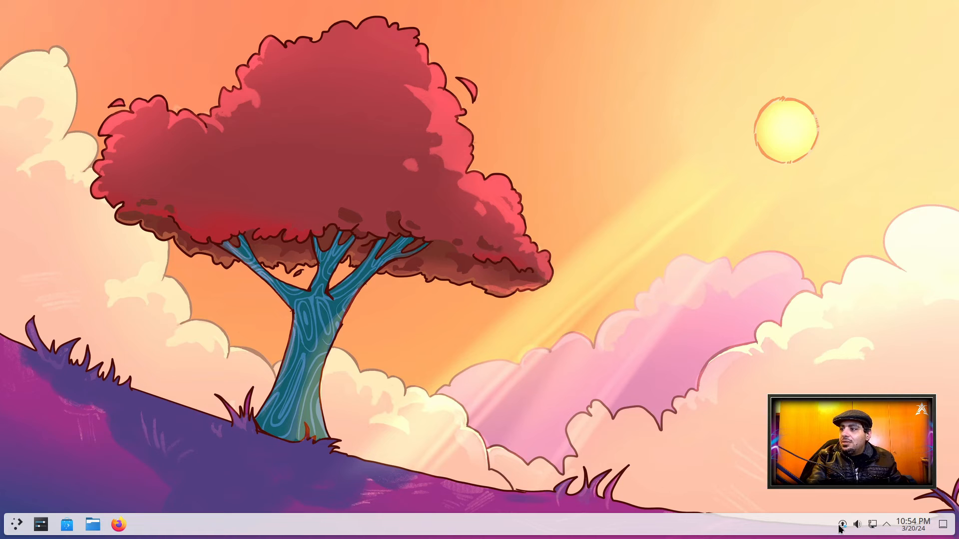
{"action": "left_click", "coordinate": [841, 525]}
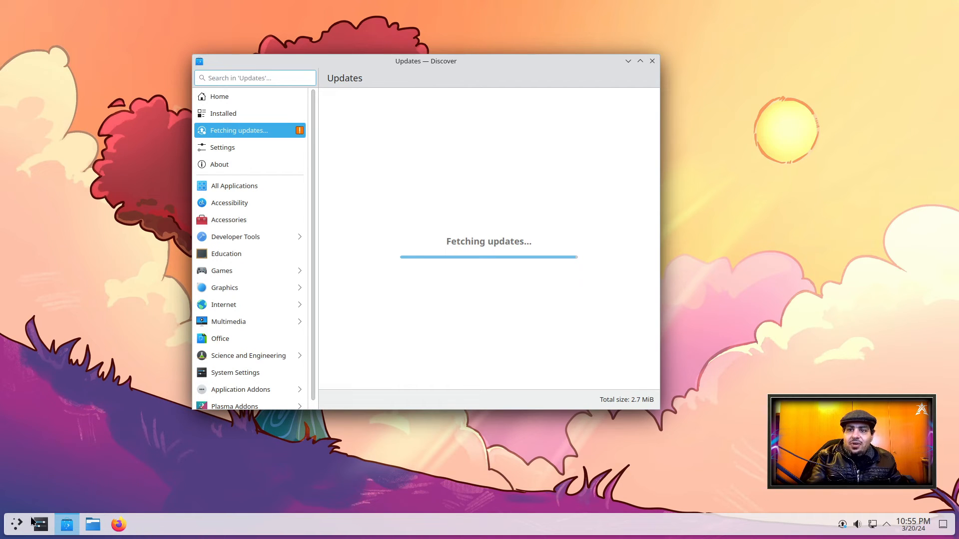
{"action": "left_click", "coordinate": [18, 523]}
{"action": "mouse_move", "coordinate": [107, 324]}
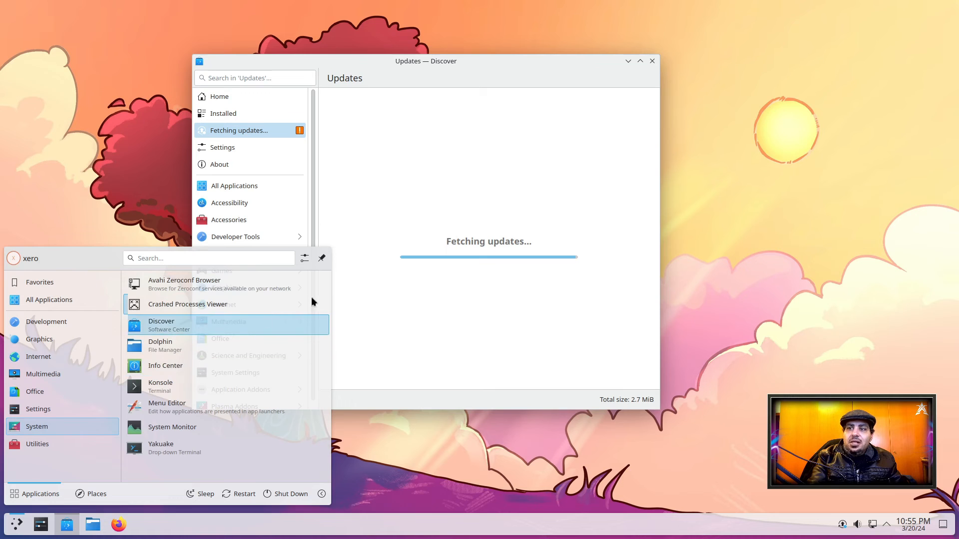
{"action": "left_click", "coordinate": [505, 289]}
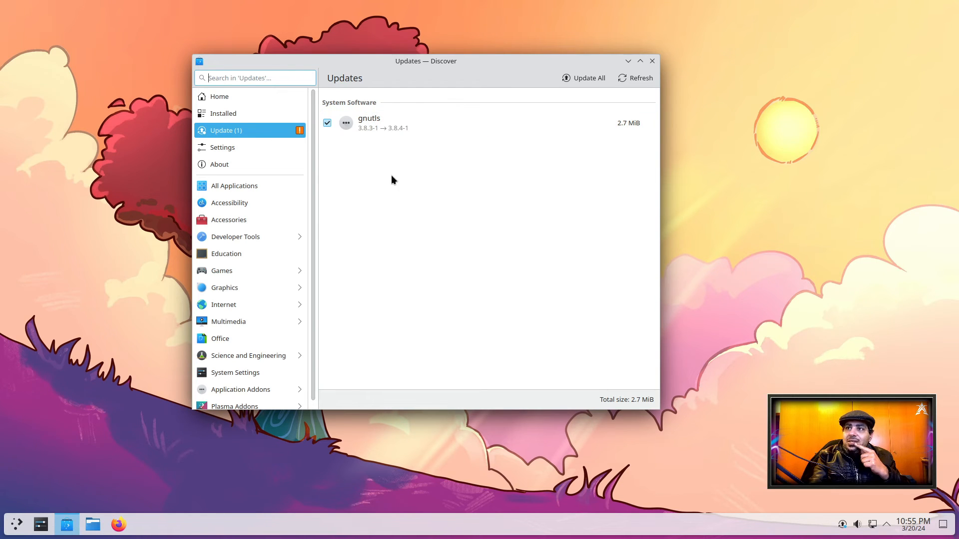
Review the Flatpak and Arch Linux software sources in Discover's settings and close Discover
{"action": "left_click", "coordinate": [237, 148]}
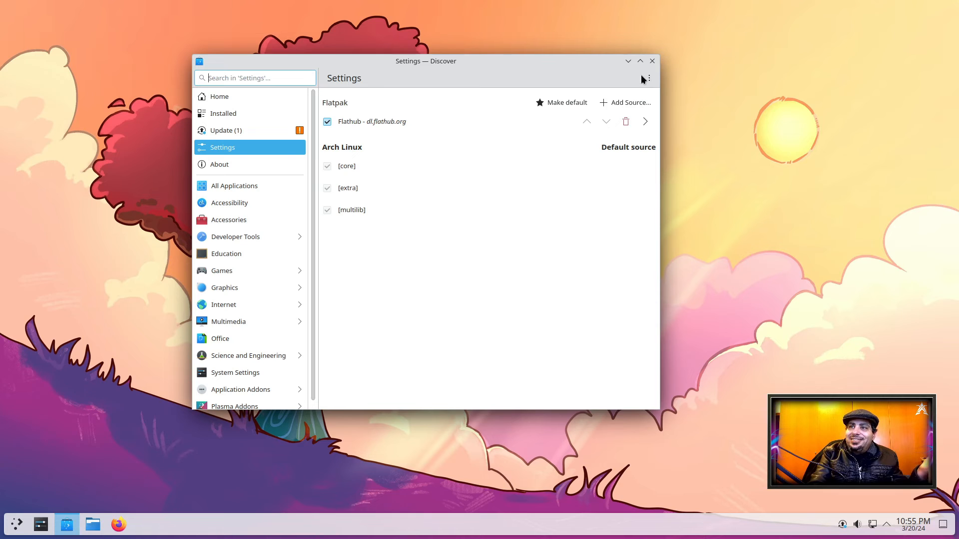
{"action": "left_click", "coordinate": [652, 61]}
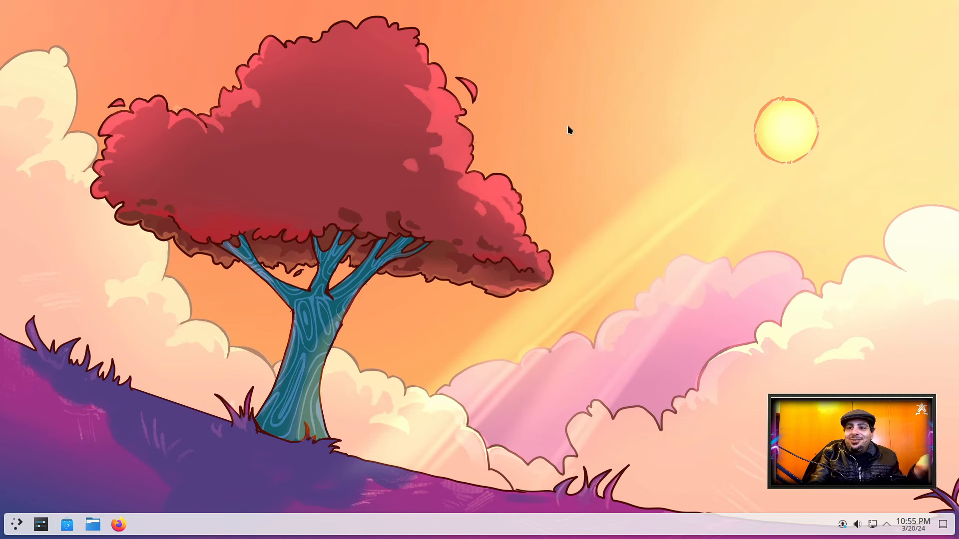